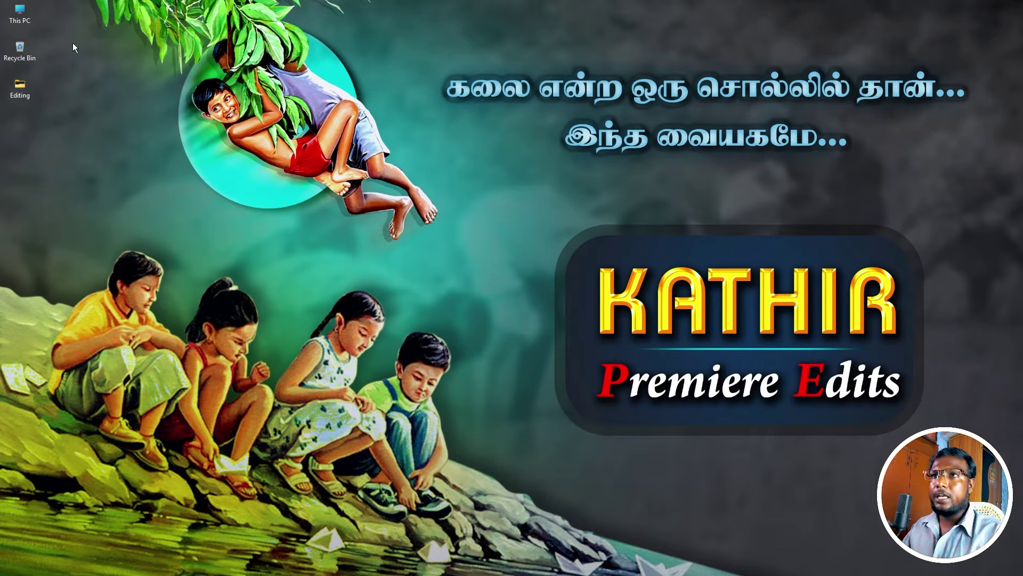
Open the Editing folder and view the Keyman Tamil Typewriter Key Board.jpg layout image.
{"action": "double_click", "coordinate": [14, 92]}
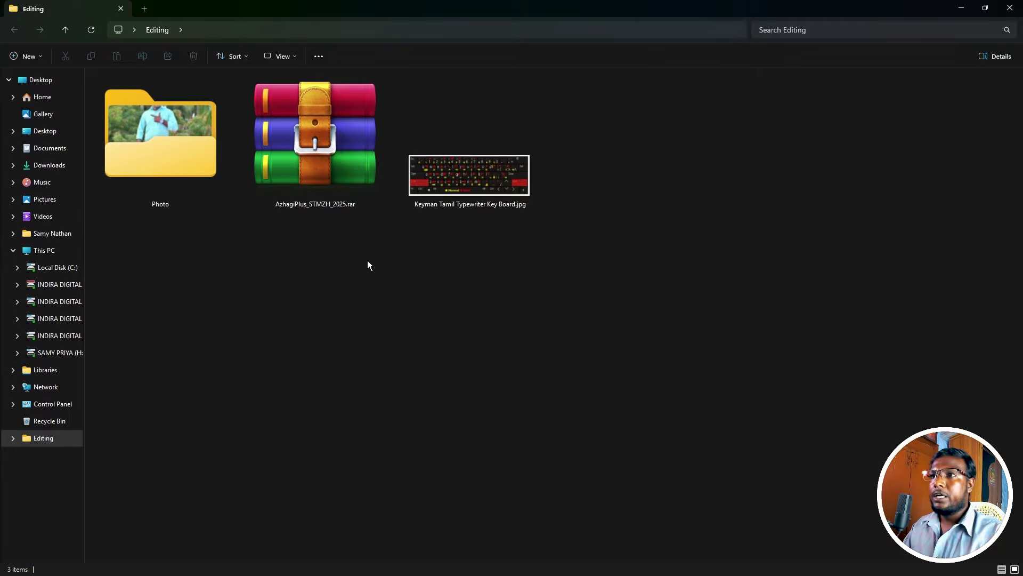
{"action": "left_click", "coordinate": [325, 128]}
{"action": "double_click", "coordinate": [459, 174]}
{"action": "scroll", "coordinate": [538, 309], "scroll_direction": "up", "scroll_amount": 5}
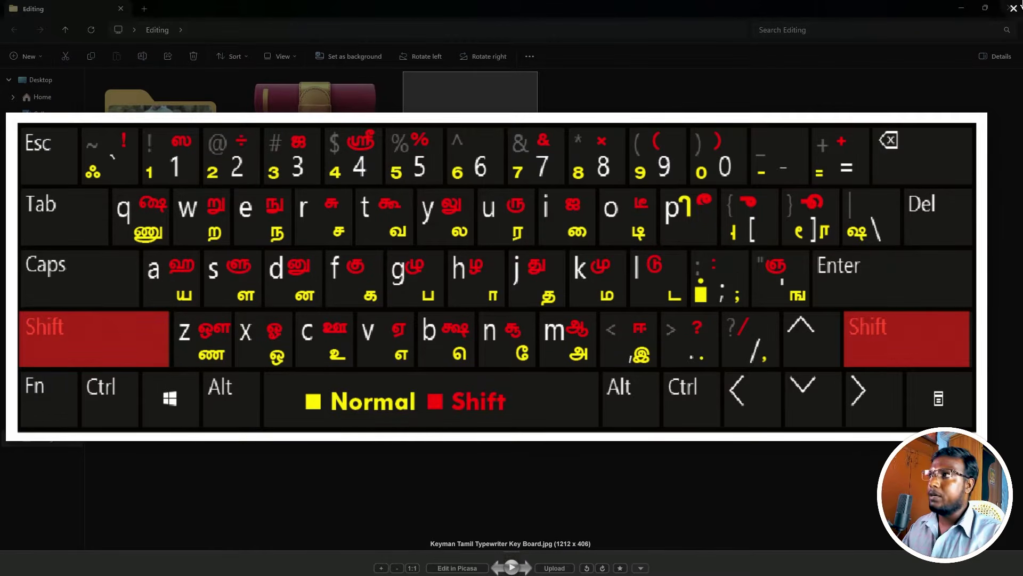
{"action": "key", "text": "Escape"}
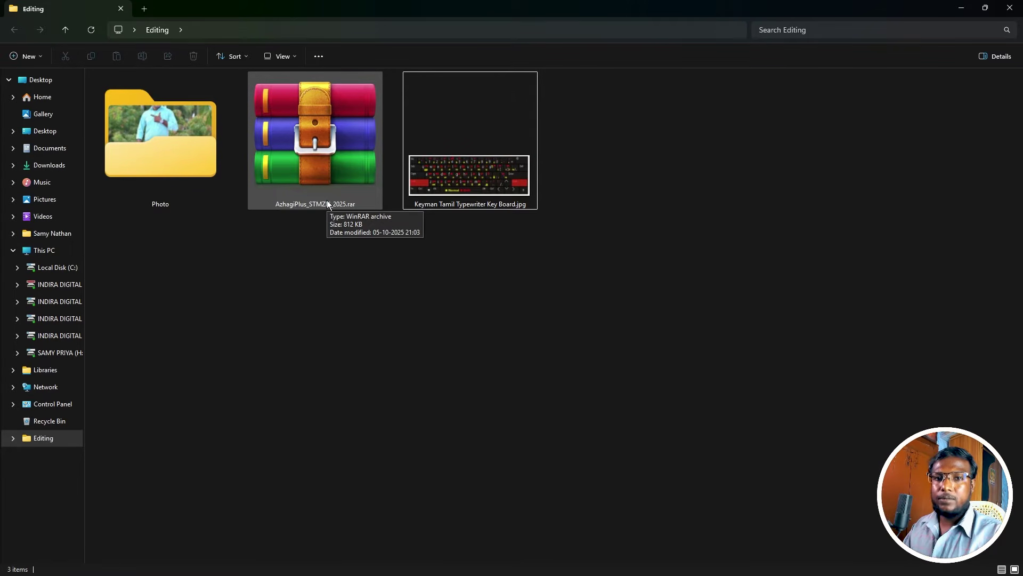
Copy AzhagiPlus_STMZH_2025.rar from the Editing folder to the INDIRA DIGITAL (G:) drive.
{"action": "left_click", "coordinate": [323, 130]}
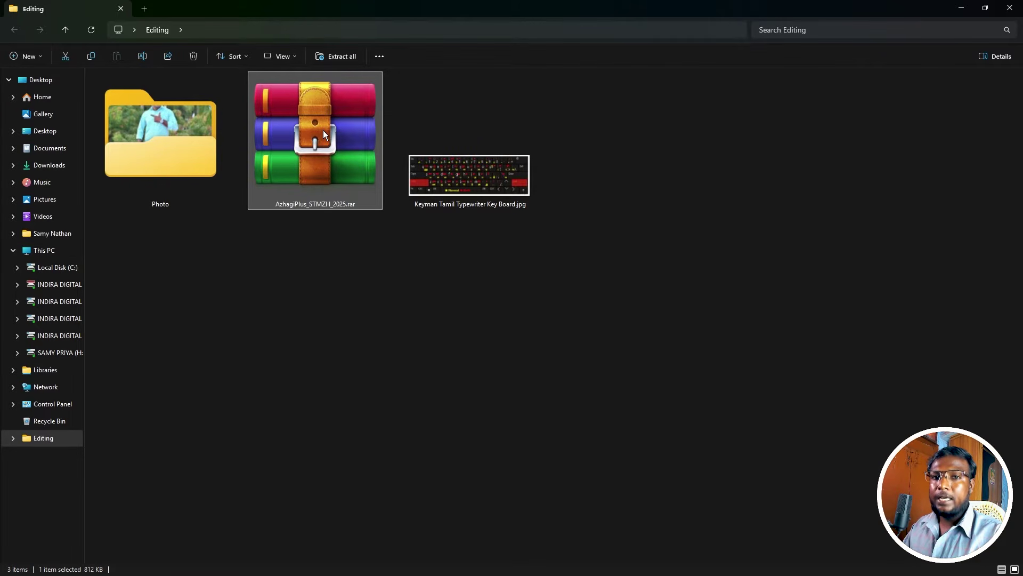
{"action": "key", "text": "ctrl+c"}
{"action": "left_click", "coordinate": [38, 252]}
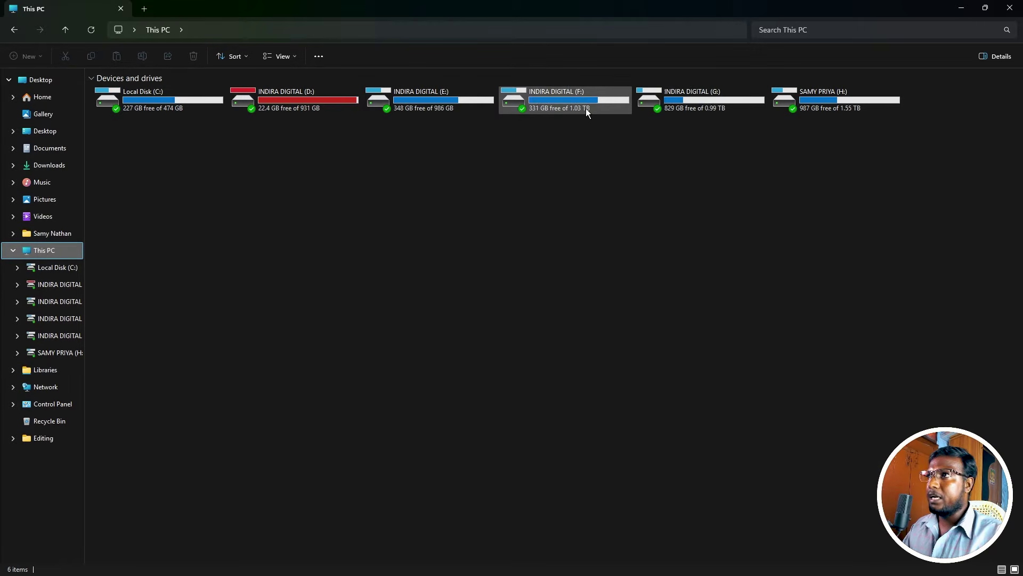
{"action": "double_click", "coordinate": [694, 110]}
{"action": "left_click", "coordinate": [655, 373]}
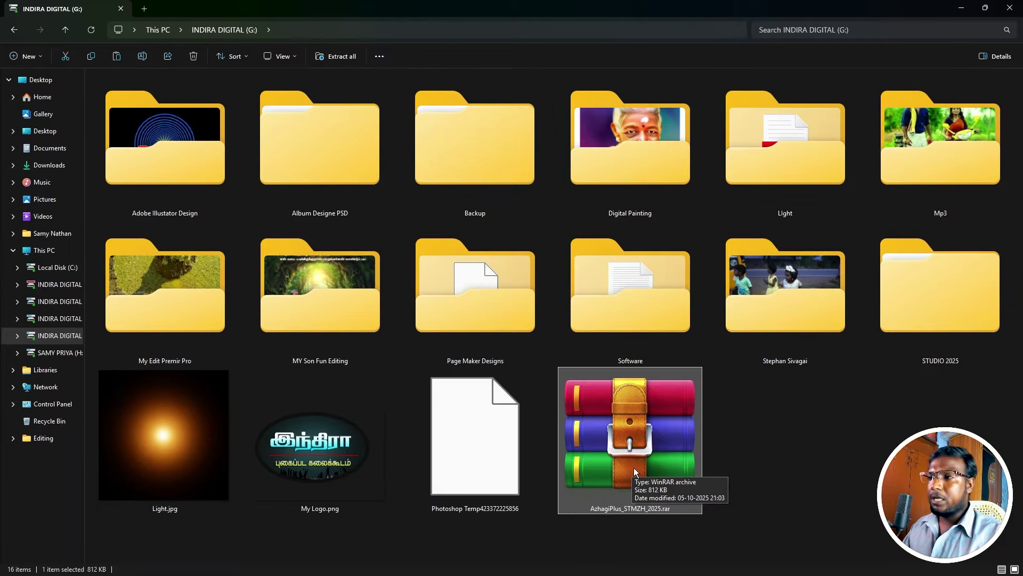
Extract the AzhagiPlus_STMZH_2025.rar archive with WinRAR on the G: drive.
{"action": "right_click", "coordinate": [644, 412]}
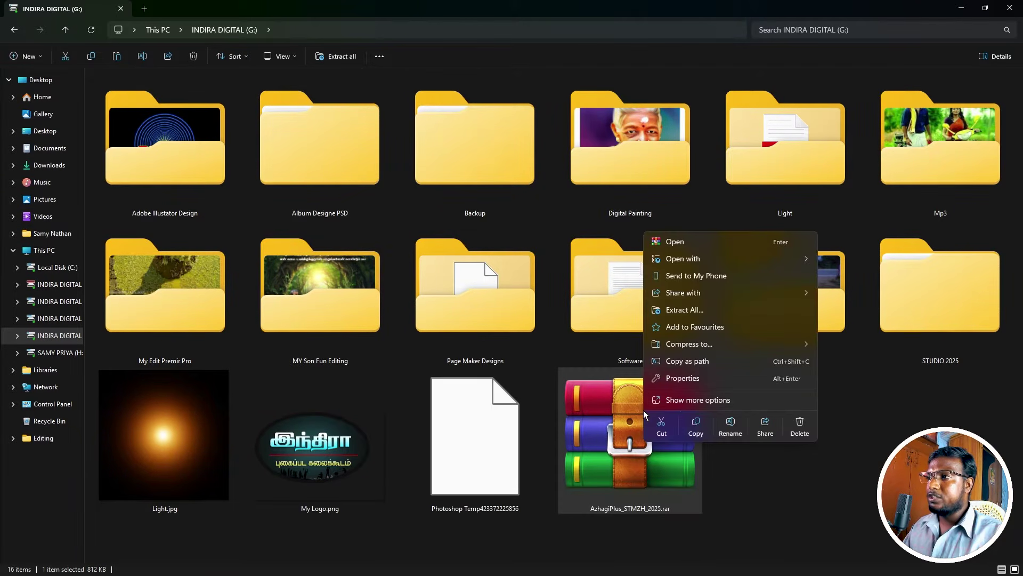
{"action": "left_click", "coordinate": [691, 404]}
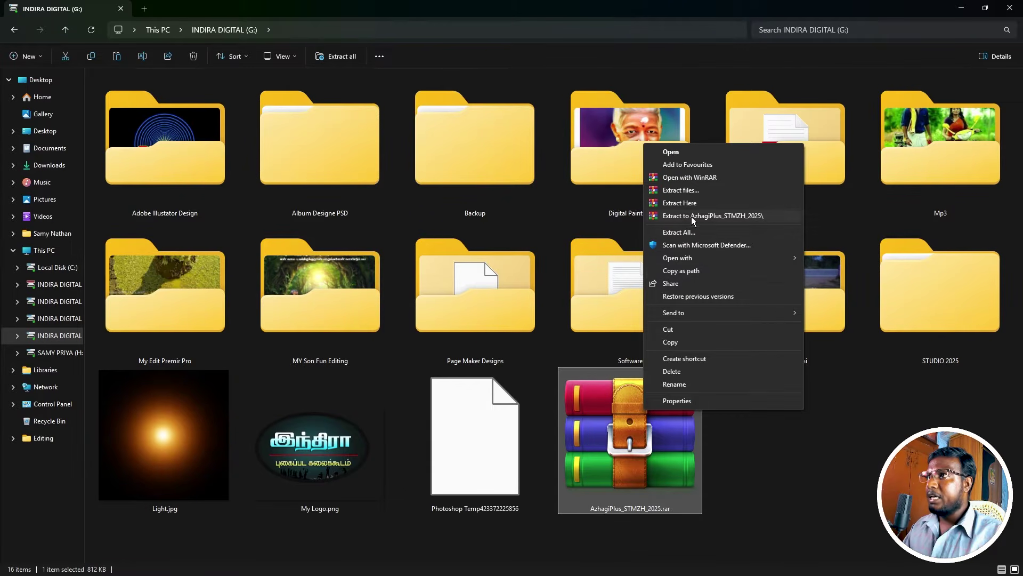
{"action": "left_click", "coordinate": [691, 203]}
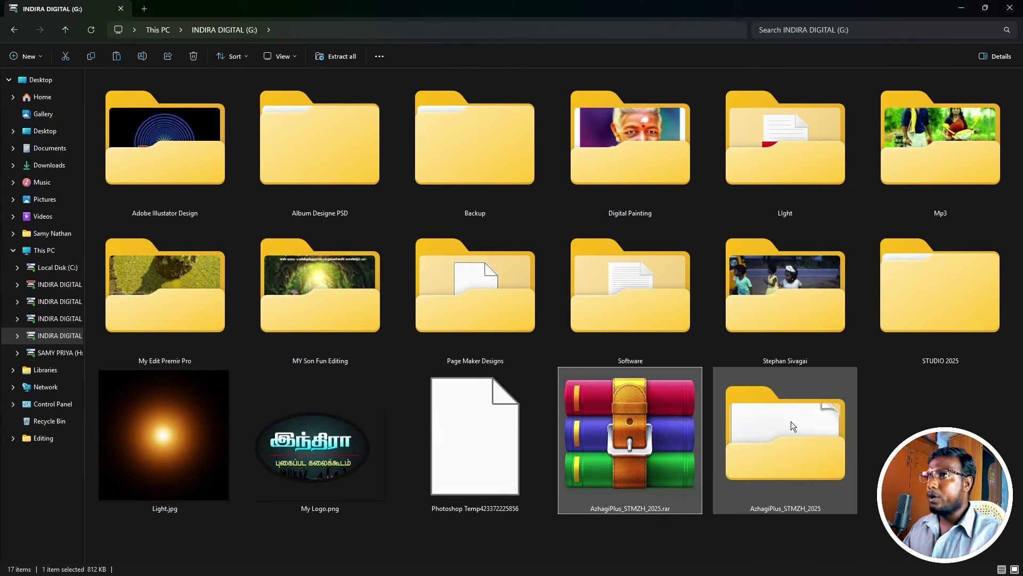
Create a desktop shortcut for Azhagi-Plus.exe from the extracted AzhagiPlus_STMZH_2025 folder and close File Explorer.
{"action": "left_click", "coordinate": [798, 460]}
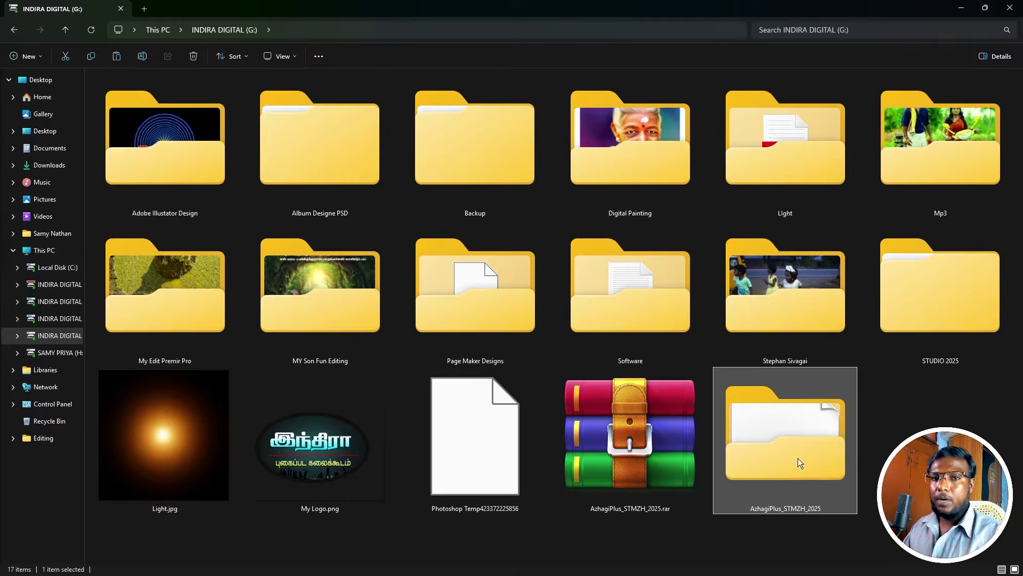
{"action": "double_click", "coordinate": [798, 461]}
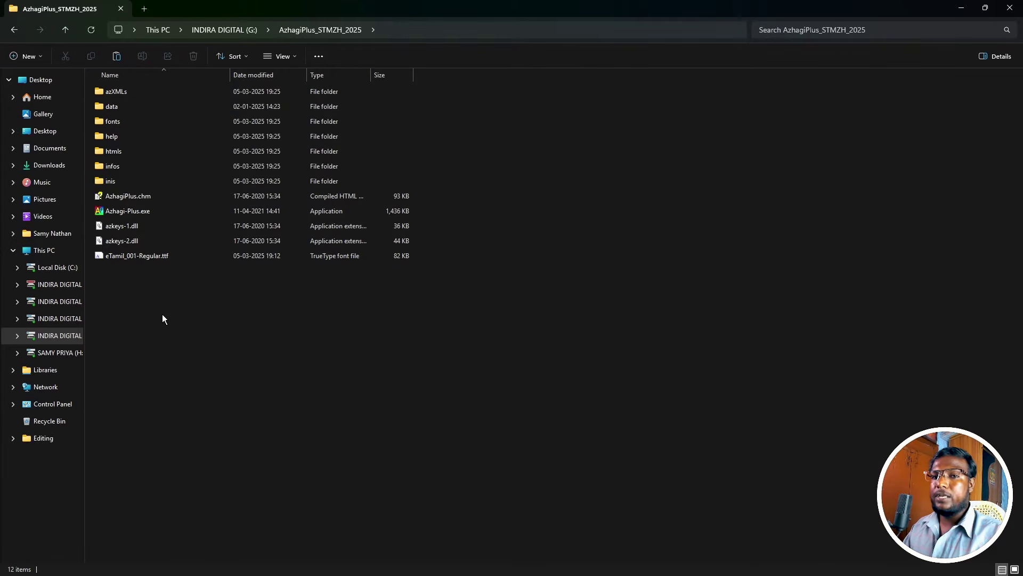
{"action": "left_click", "coordinate": [118, 215]}
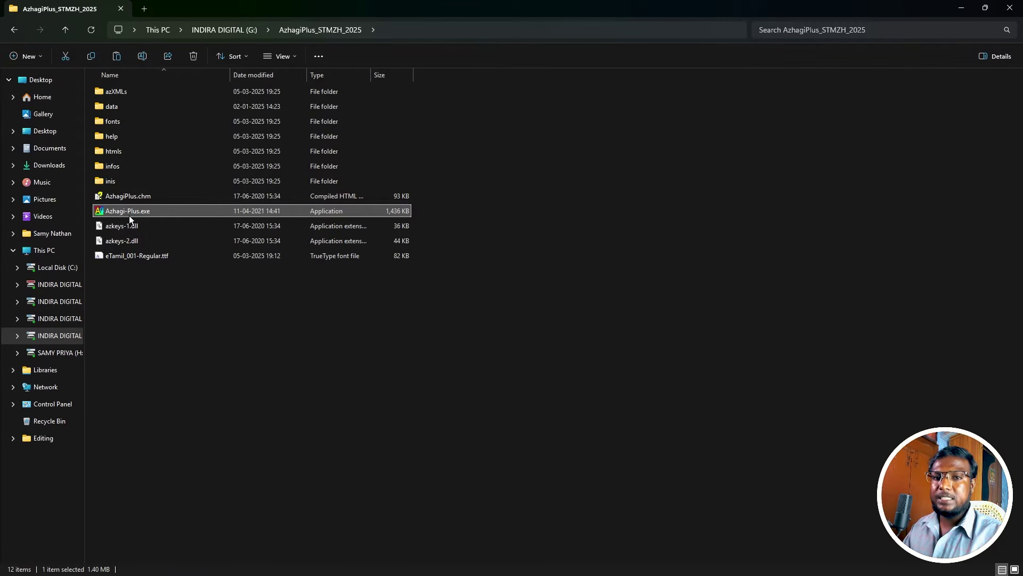
{"action": "right_click", "coordinate": [129, 215]}
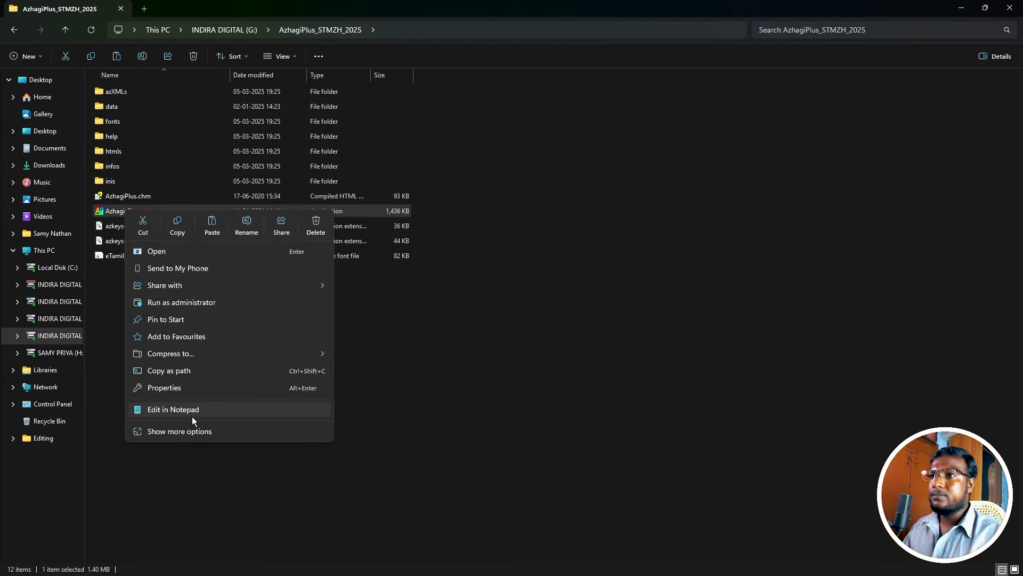
{"action": "left_click", "coordinate": [176, 430]}
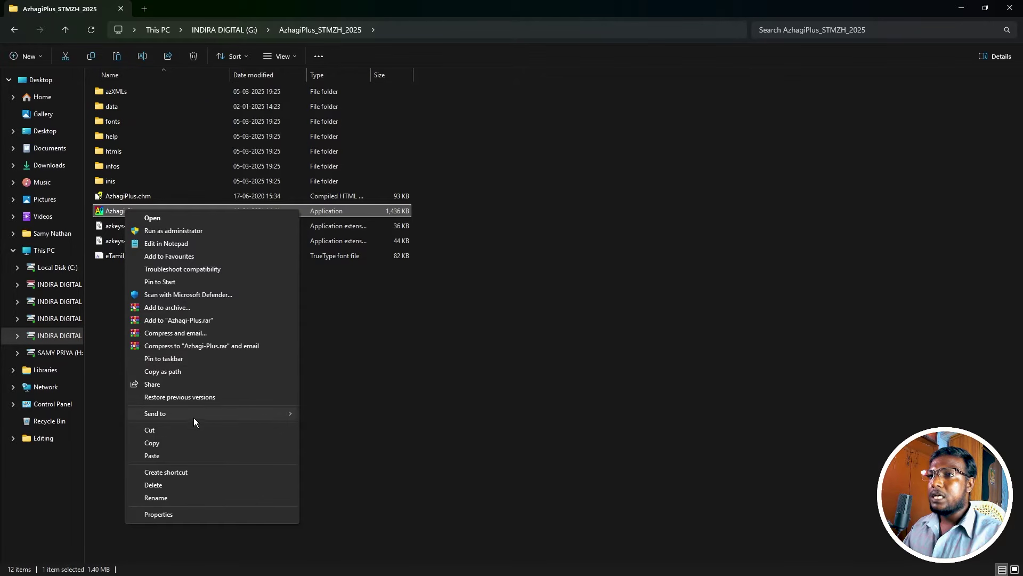
{"action": "mouse_move", "coordinate": [194, 417]}
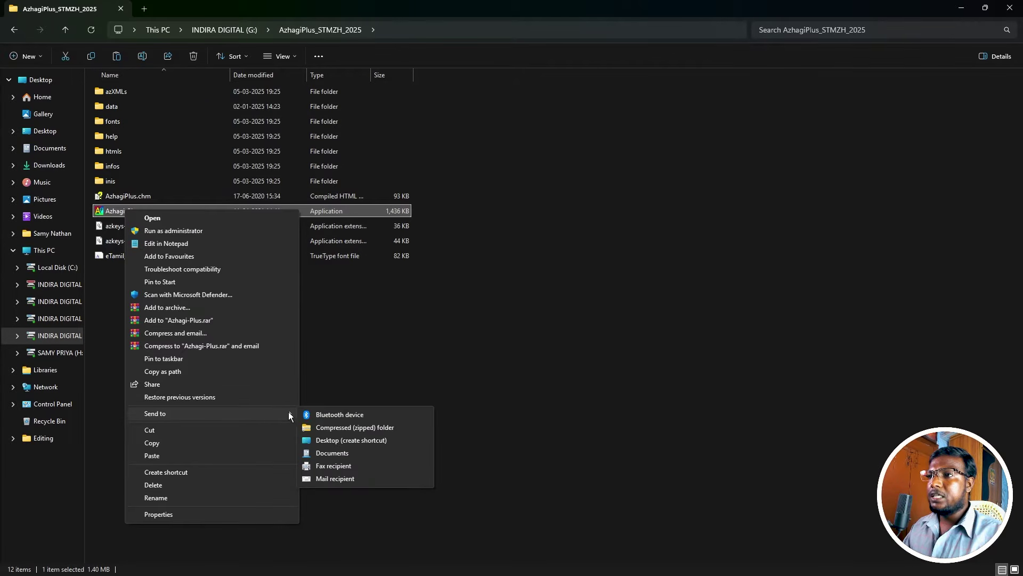
{"action": "left_click", "coordinate": [343, 444]}
{"action": "left_click", "coordinate": [1009, 7]}
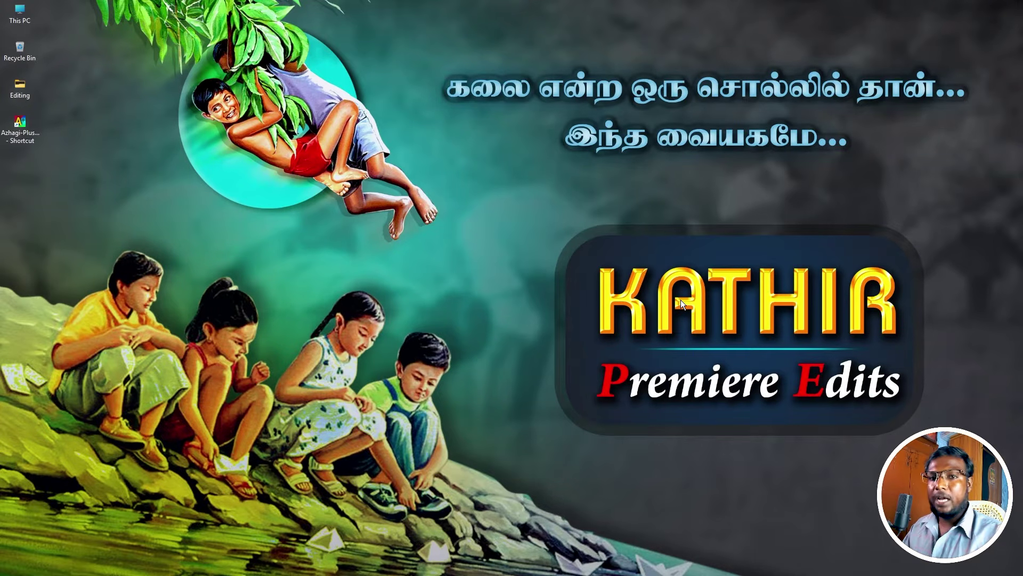
{"action": "left_click", "coordinate": [546, 563]}
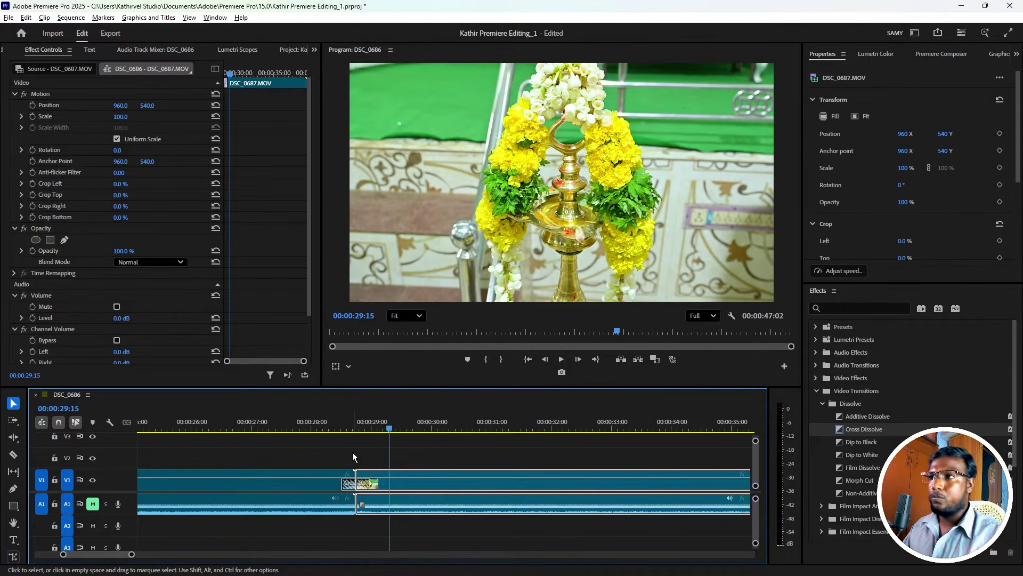
{"action": "left_click", "coordinate": [960, 8]}
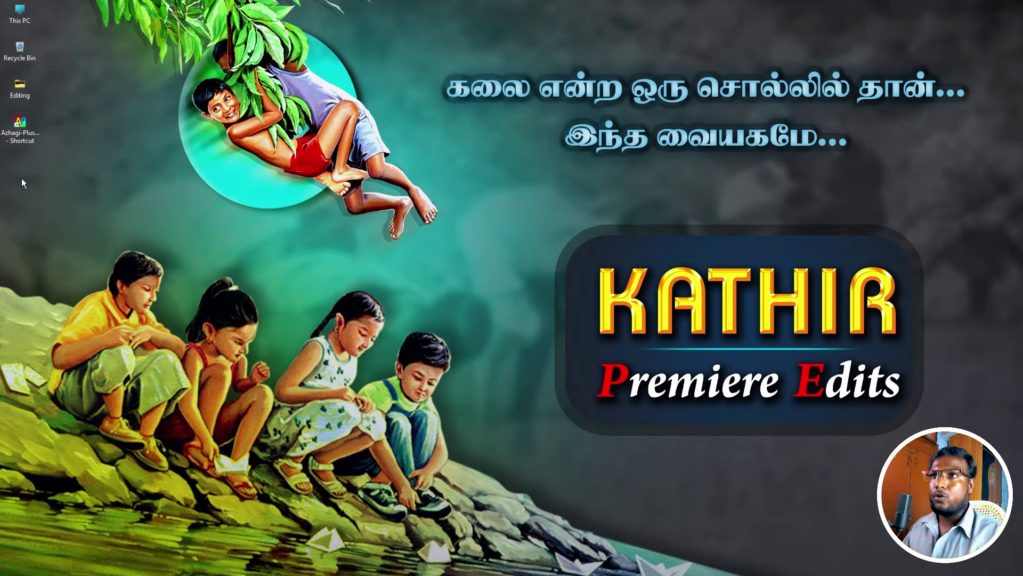
Launch Azhagi+ from its desktop shortcut and move its icon from the hidden tray icons onto the taskbar.
{"action": "double_click", "coordinate": [20, 125]}
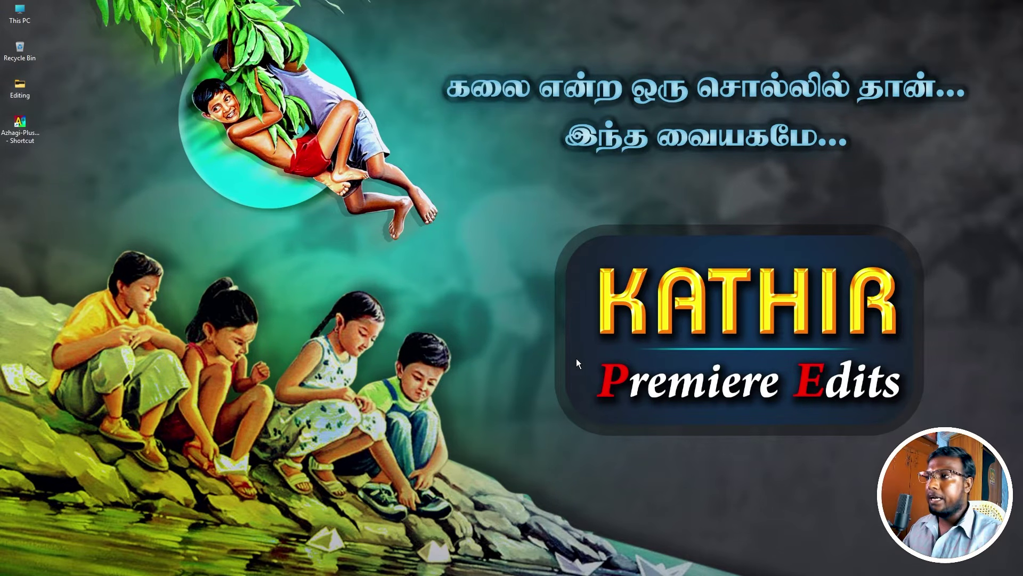
{"action": "mouse_move", "coordinate": [865, 572]}
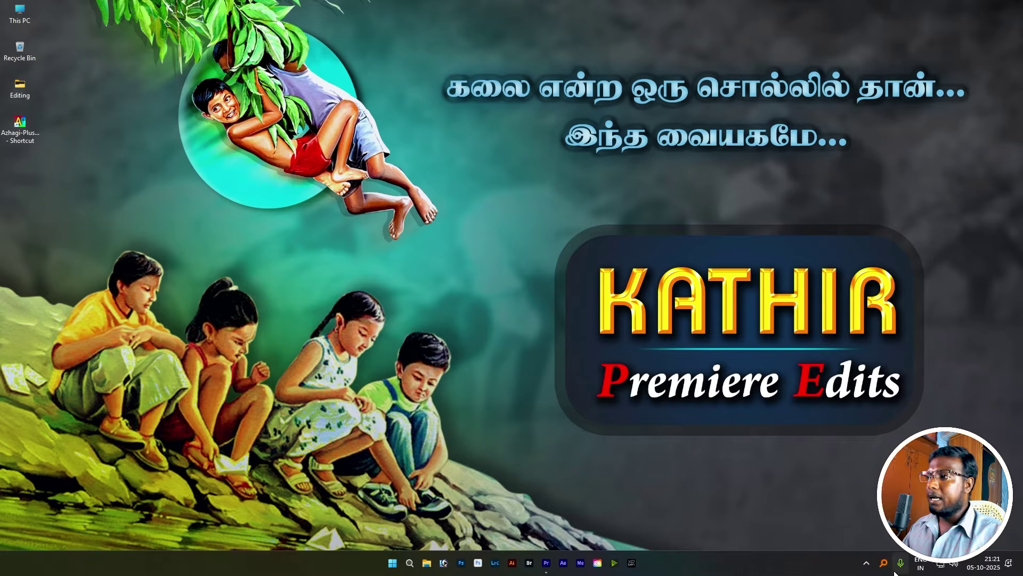
{"action": "left_click", "coordinate": [866, 571]}
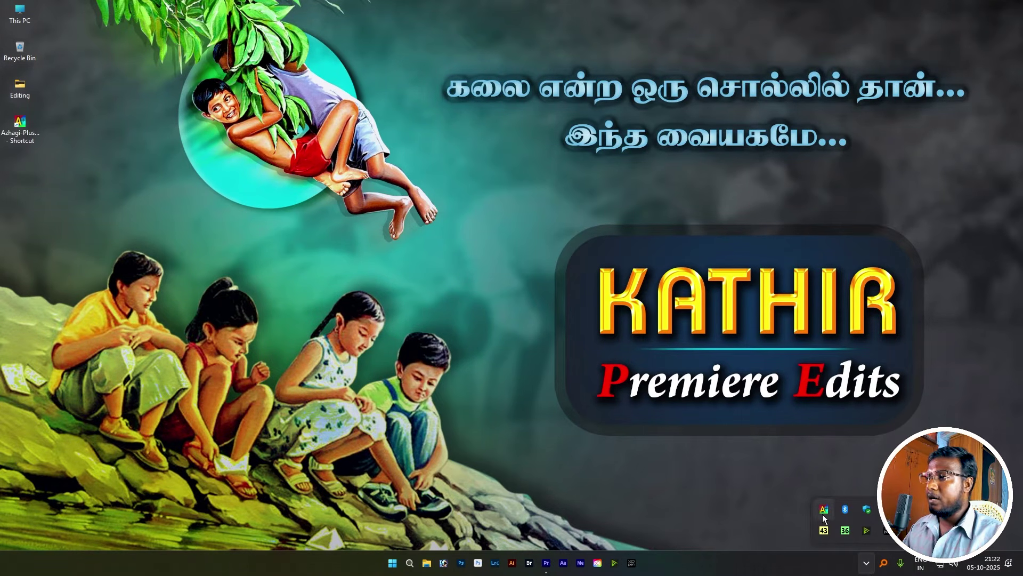
{"action": "left_click_drag", "start_coordinate": [823, 515], "coordinate": [867, 564]}
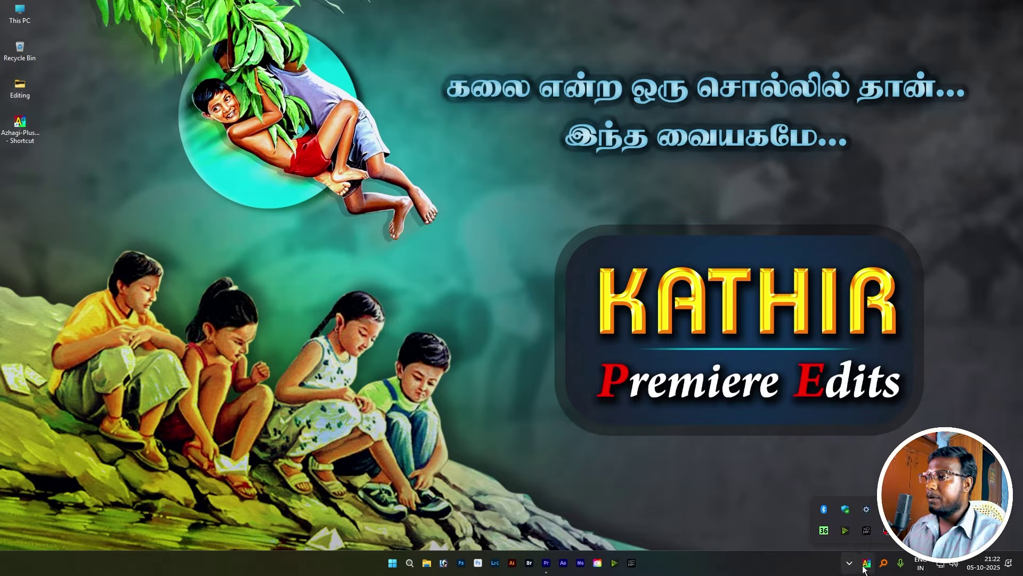
Open the Azhagi+ window, set Tamil with Stmzh encoding to the PhoneticTransliteration layout, and restore the window to a smaller size.
{"action": "left_click", "coordinate": [866, 564]}
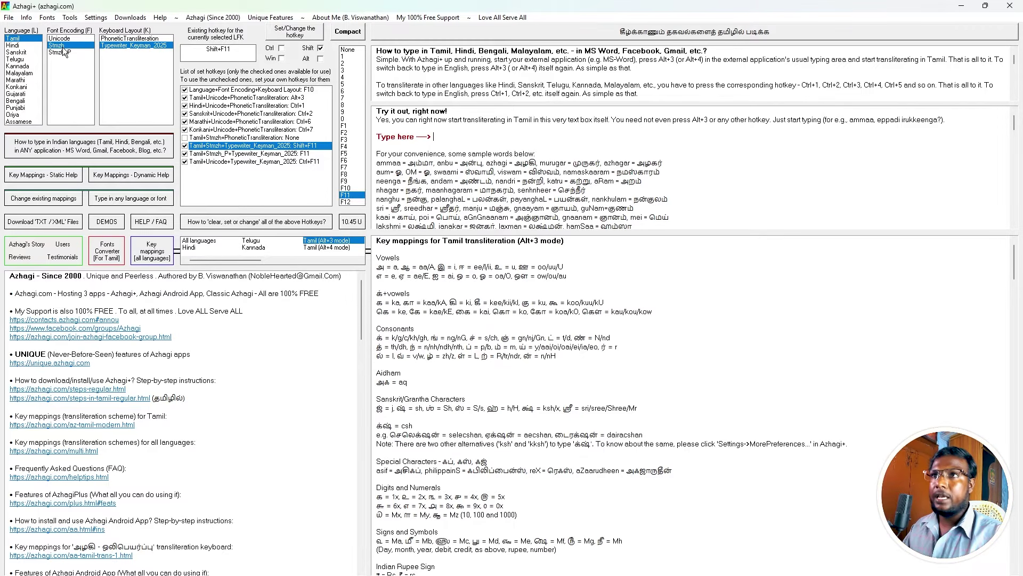
{"action": "left_click", "coordinate": [140, 41]}
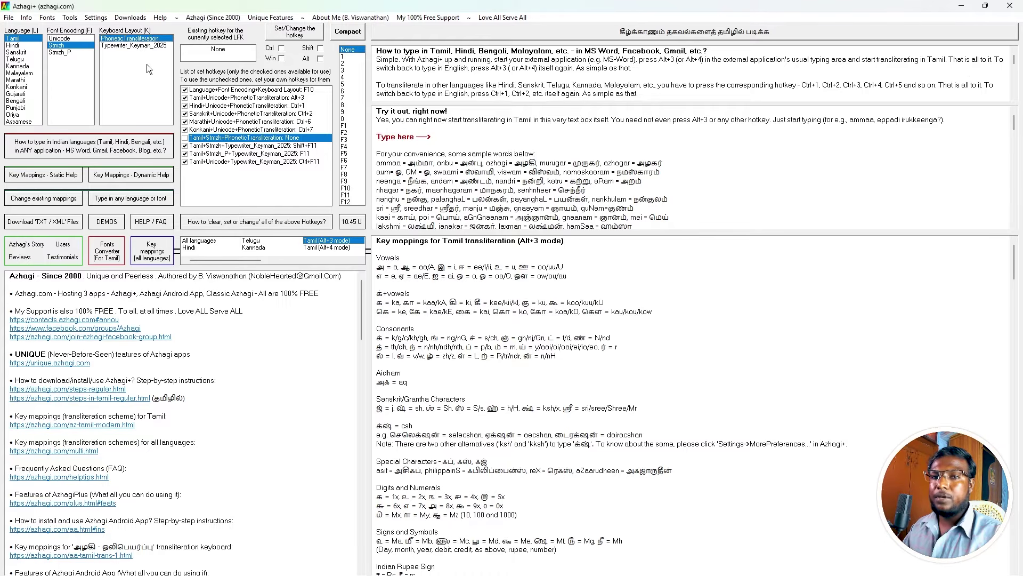
{"action": "left_click", "coordinate": [156, 47]}
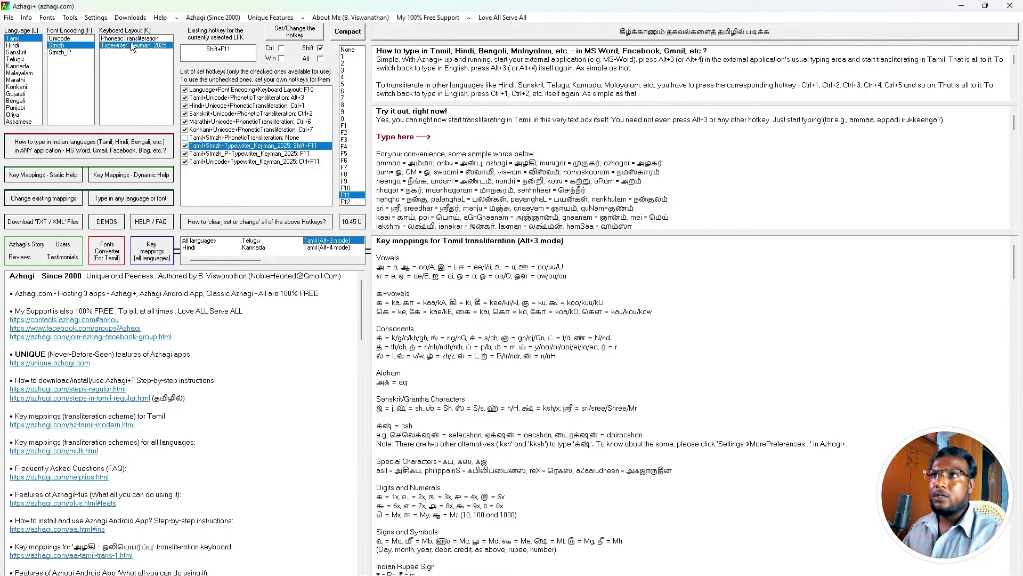
{"action": "left_click", "coordinate": [135, 39]}
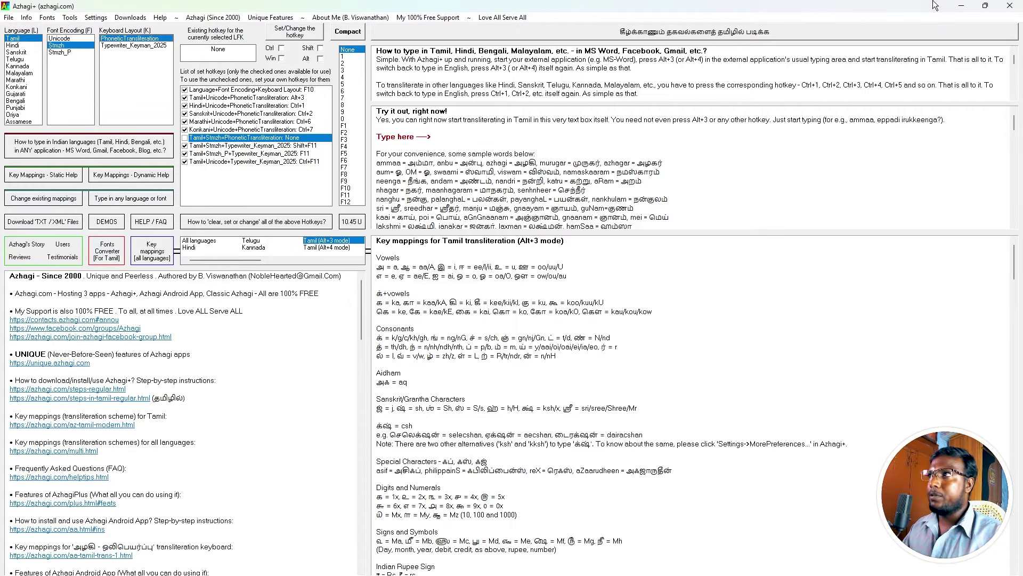
{"action": "left_click", "coordinate": [986, 7]}
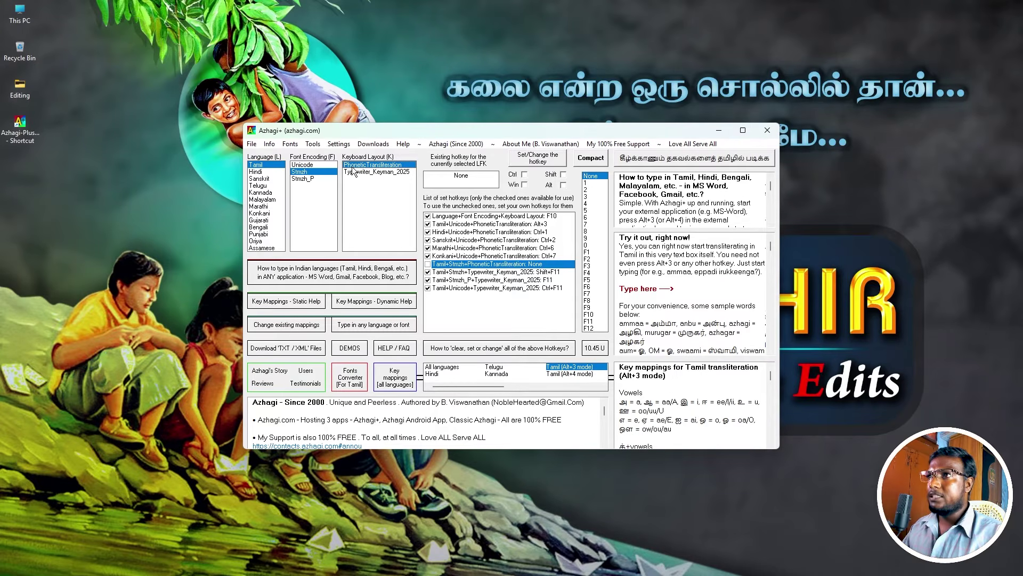
Switch to Premiere Pro, add the text "SDSD" over the video beside the brass lamp, and select all of it.
{"action": "mouse_move", "coordinate": [487, 565]}
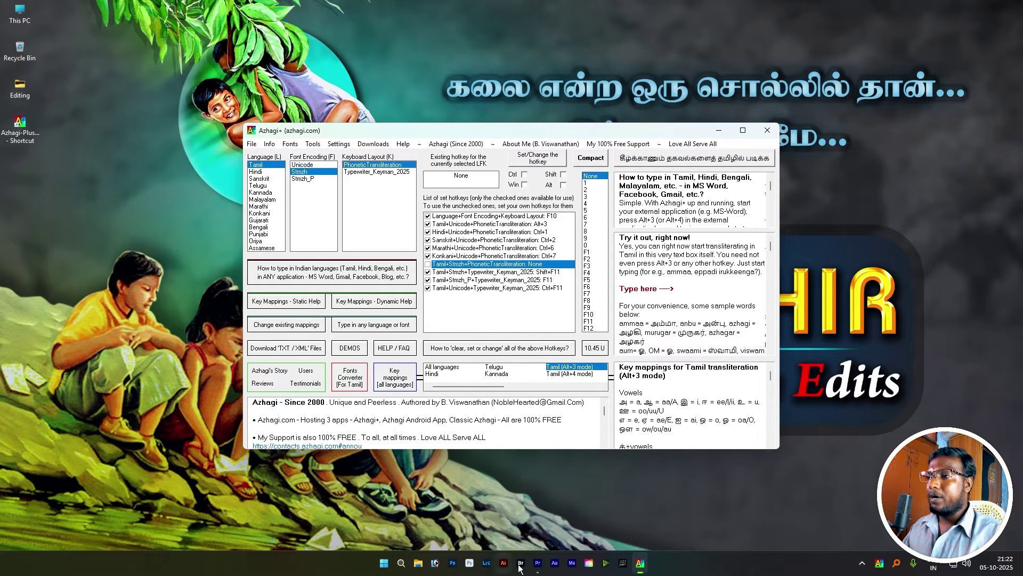
{"action": "left_click", "coordinate": [538, 562]}
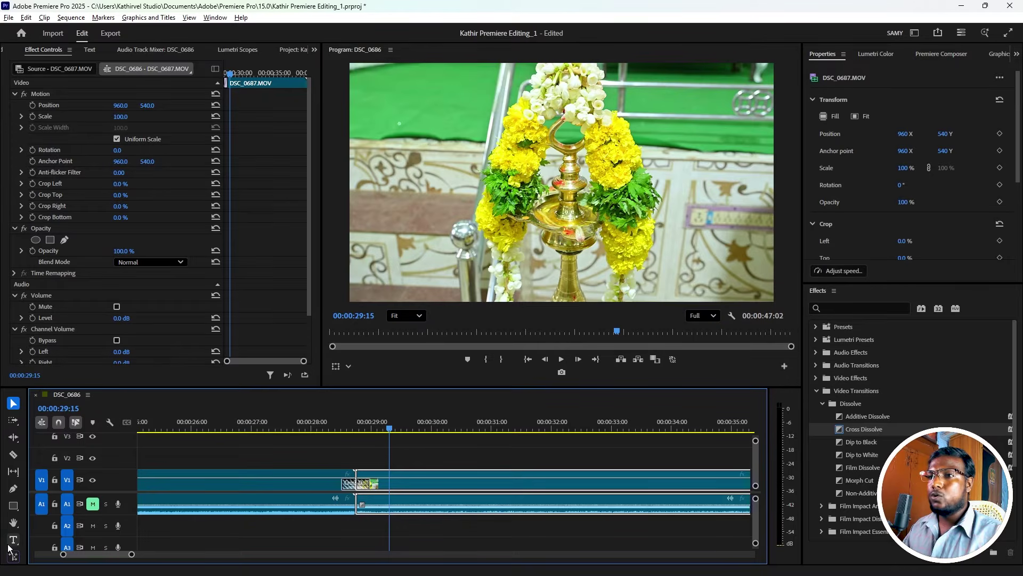
{"action": "left_click", "coordinate": [13, 540]}
{"action": "left_click", "coordinate": [415, 167]}
{"action": "type", "text": "SDSD"}
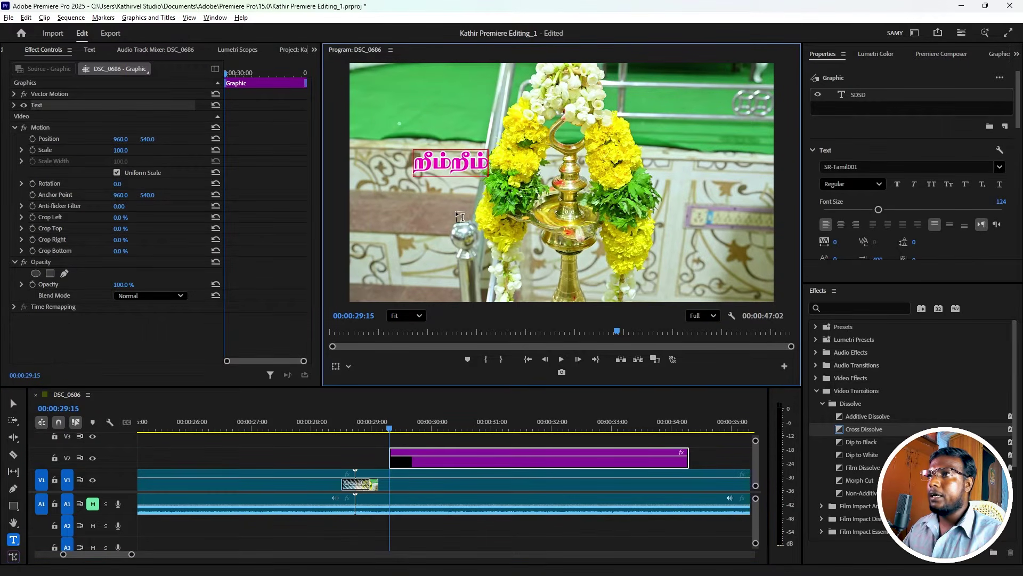
{"action": "key", "text": "ctrl+a"}
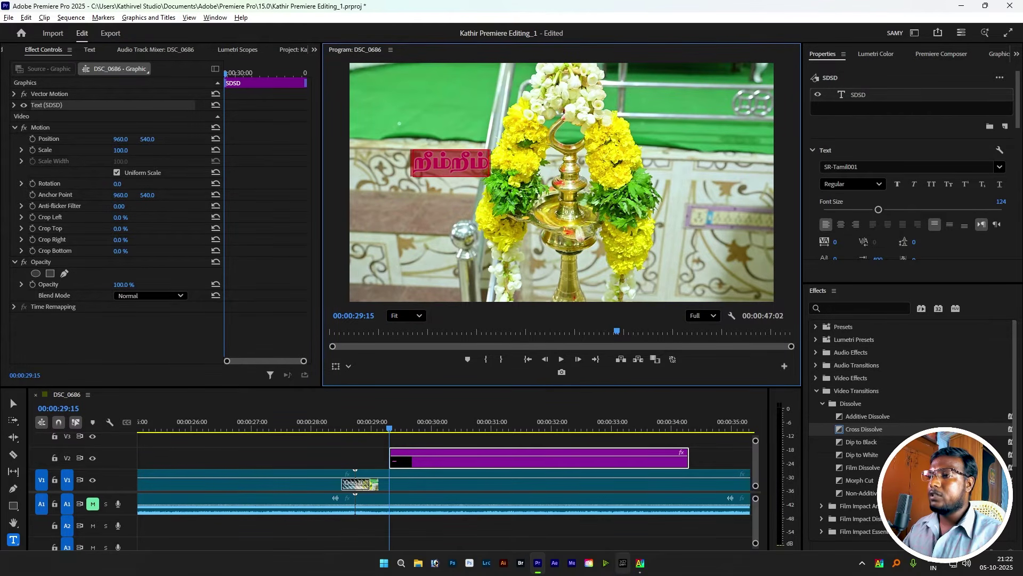
Bring up the Azhagi+ window and close it, then move its yellow typing-mode icon from the hidden tray icons onto the taskbar.
{"action": "left_click", "coordinate": [640, 563]}
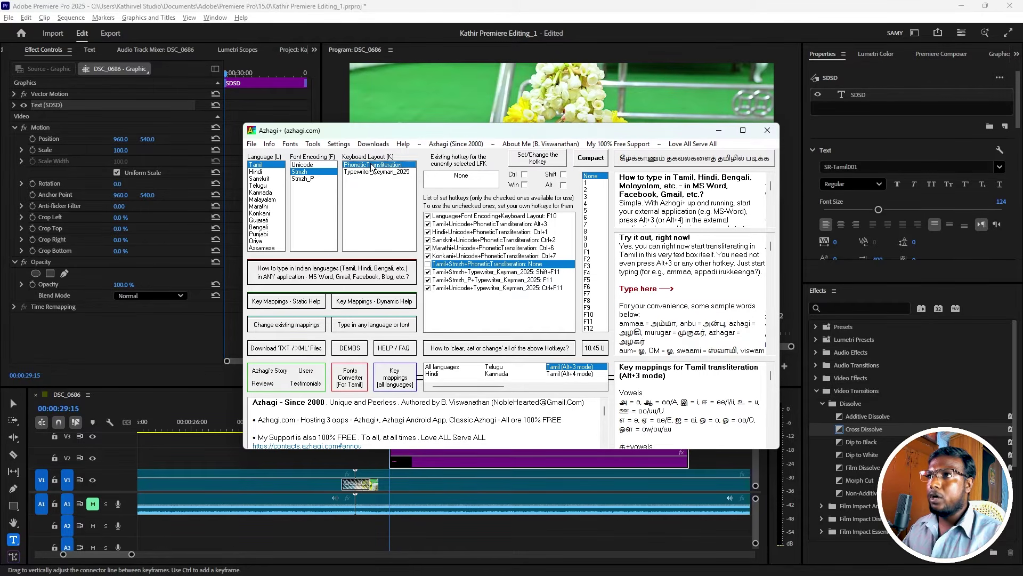
{"action": "left_click", "coordinate": [774, 136]}
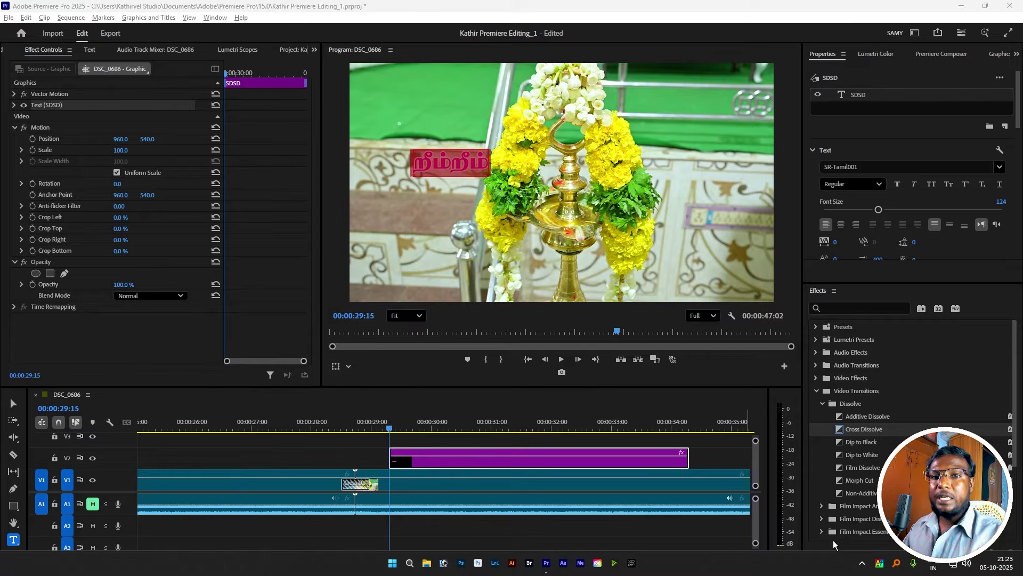
{"action": "left_click", "coordinate": [860, 562]}
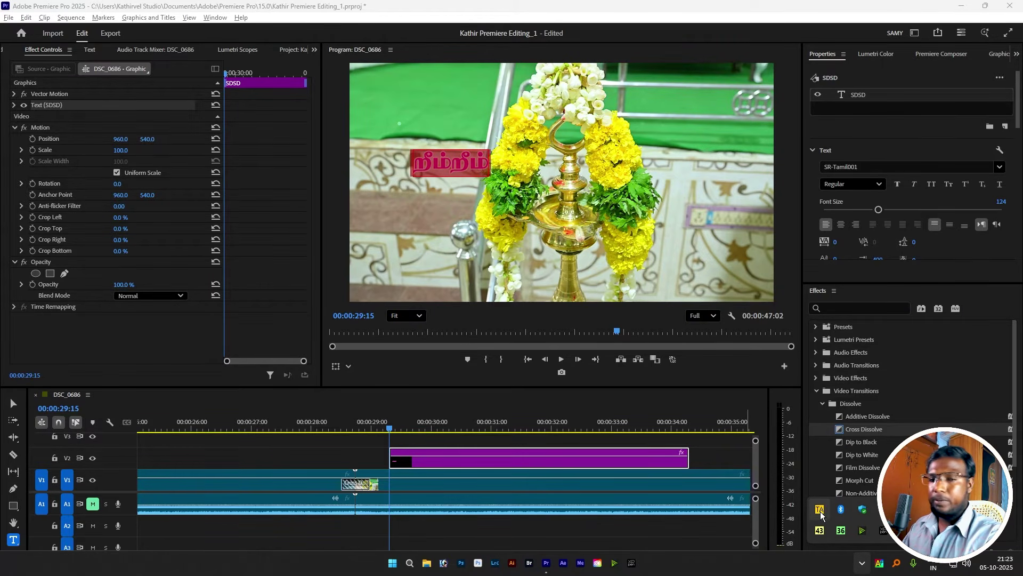
{"action": "left_click_drag", "start_coordinate": [821, 515], "coordinate": [843, 565]}
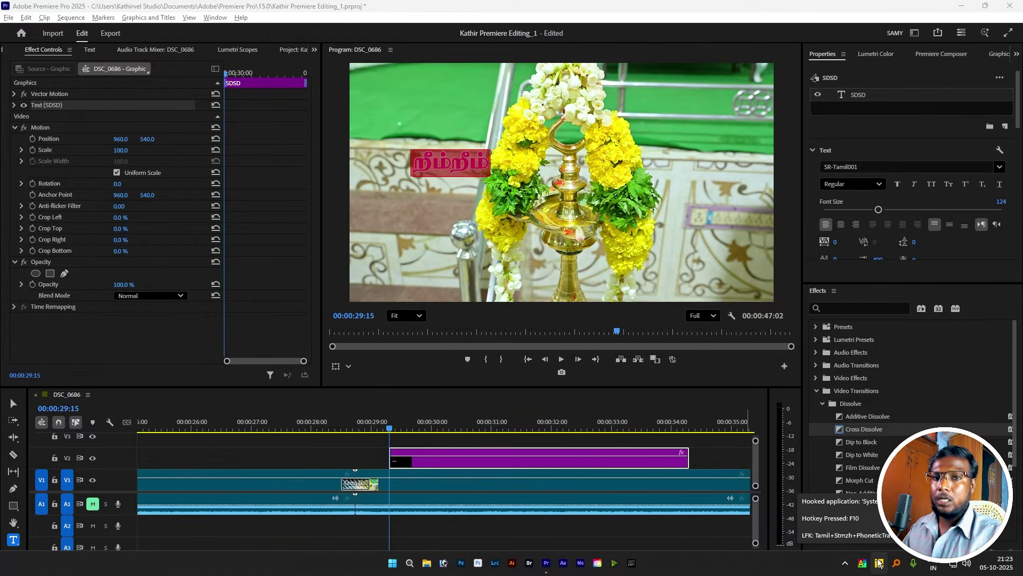
Replace the selected "SDSD" title text with the Tamil word "முருகா" using phonetic transliteration.
{"action": "left_click", "coordinate": [461, 158]}
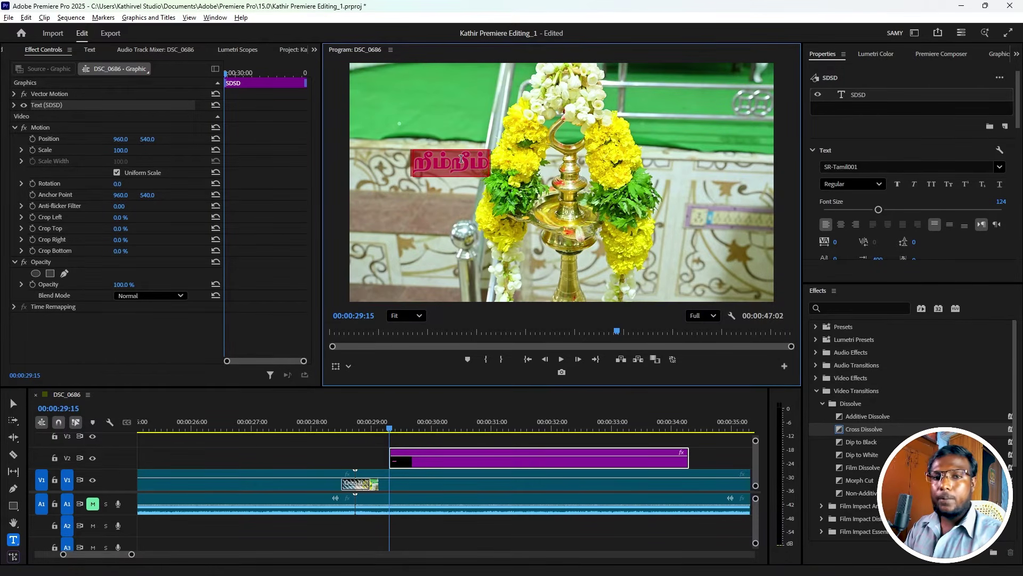
{"action": "type", "text": "xö"}
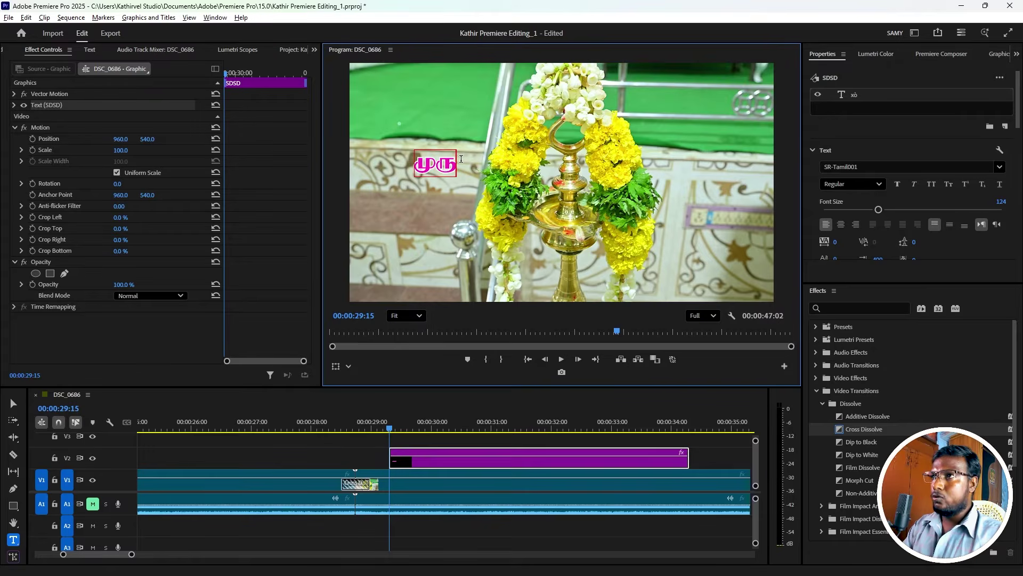
{"action": "type", "text": "ÂV"}
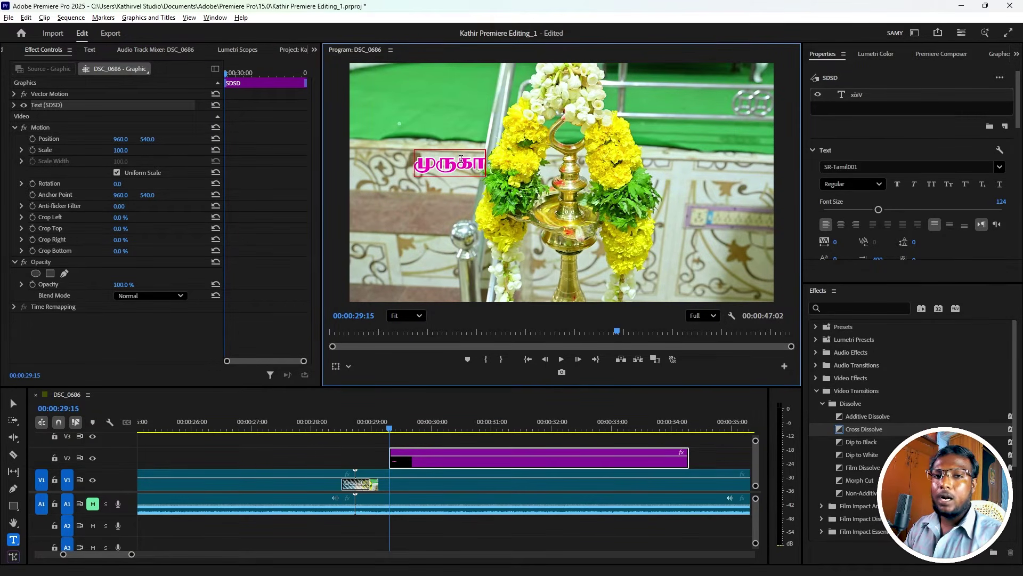
{"action": "type", "text": " «\\"}
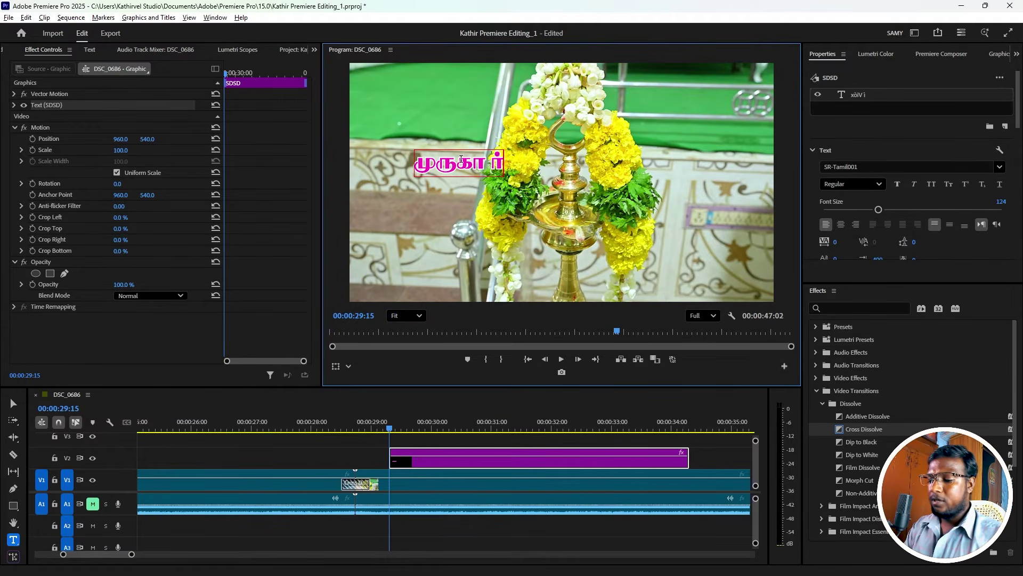
{"action": "type", "text": "i"}
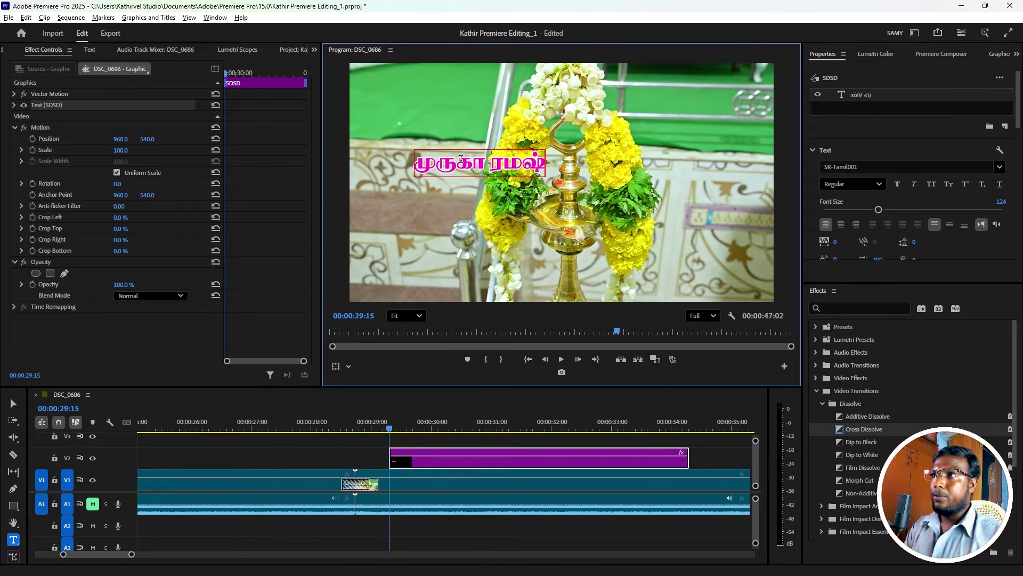
{"action": "key", "text": "BackSpace"}
{"action": "key", "text": "BackSpace"}
{"action": "key", "text": "BackSpace"}
{"action": "key", "text": "BackSpace"}
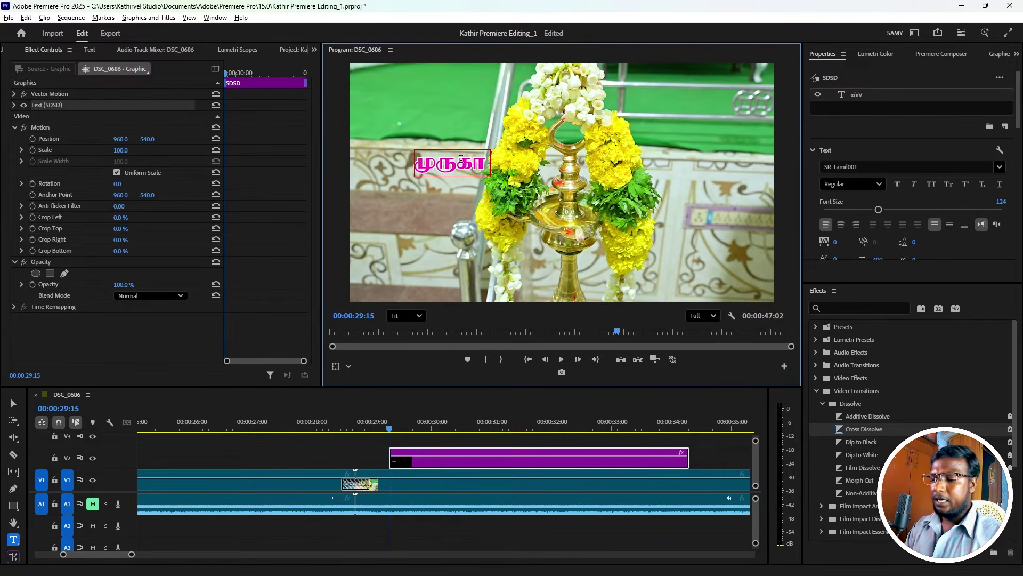
{"action": "type", "text": "«"}
{"action": "type", "text": "Ø\\"}
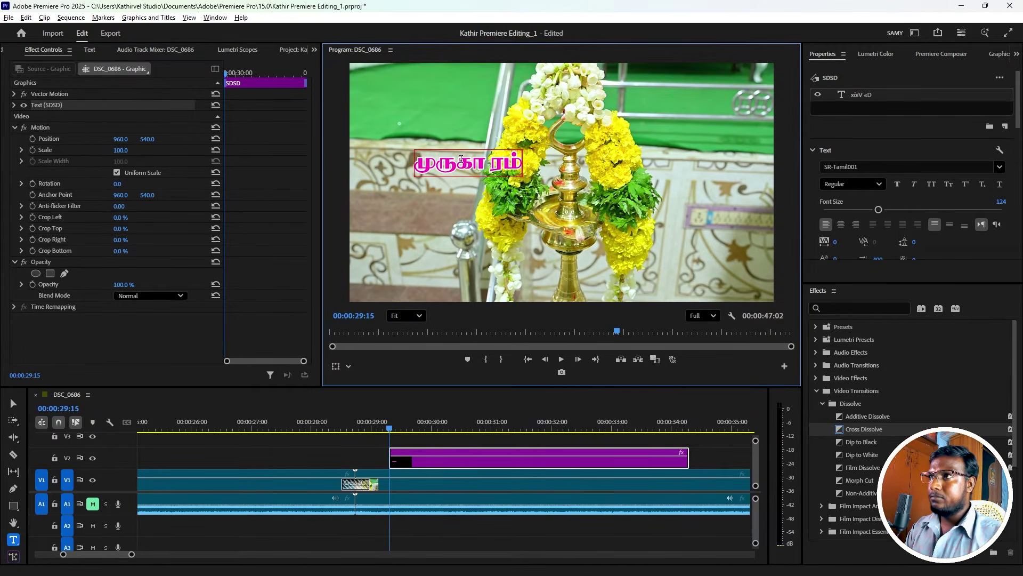
{"action": "key", "text": "BackSpace"}
{"action": "key", "text": "BackSpace"}
{"action": "key", "text": "BackSpace"}
{"action": "key", "text": "BackSpace"}
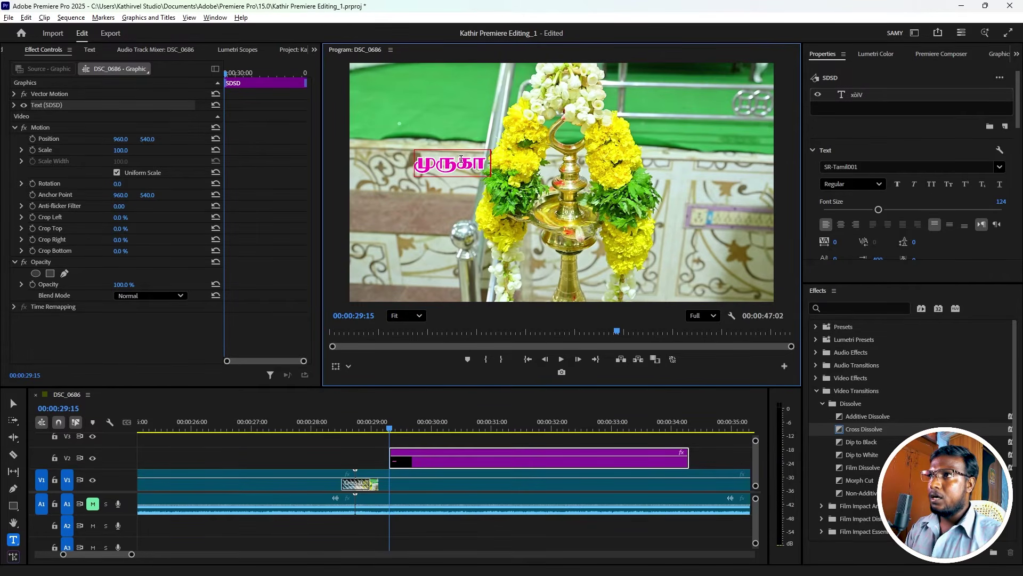
Add the person's name in Tamil after "முருகா" and start a new line beneath it.
{"action": "type", "text": "«Ù\\"}
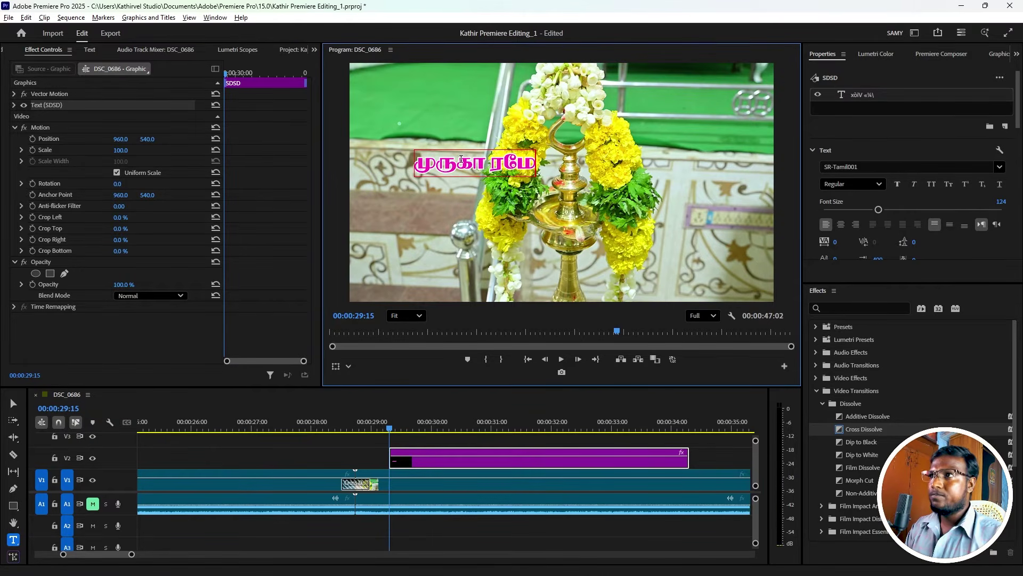
{"action": "type", "text": "ã"}
{"action": "key", "text": "BackSpace"}
{"action": "type", "text": "ã"}
{"action": "key", "text": "ctrl+a"}
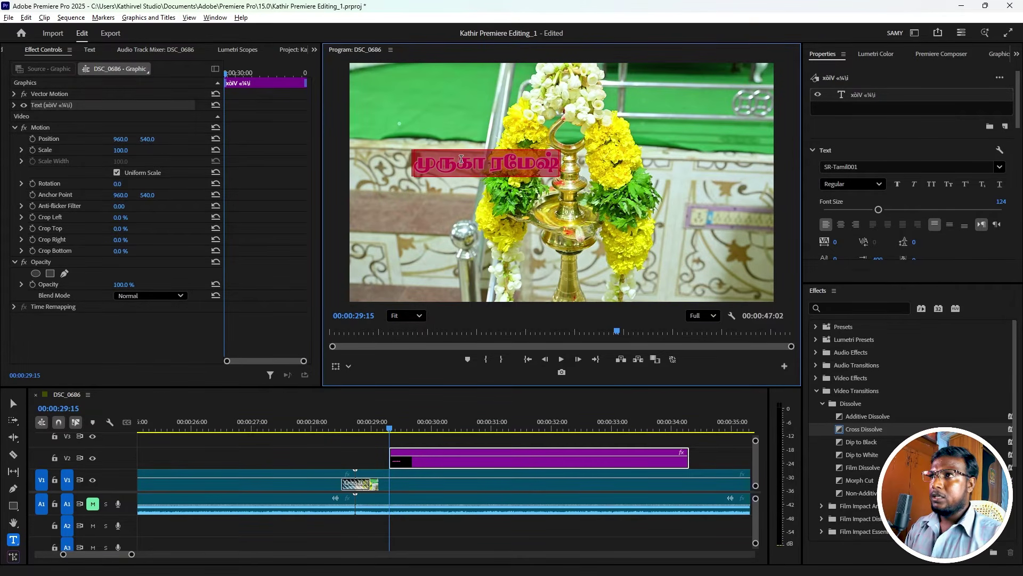
{"action": "left_click", "coordinate": [461, 158]}
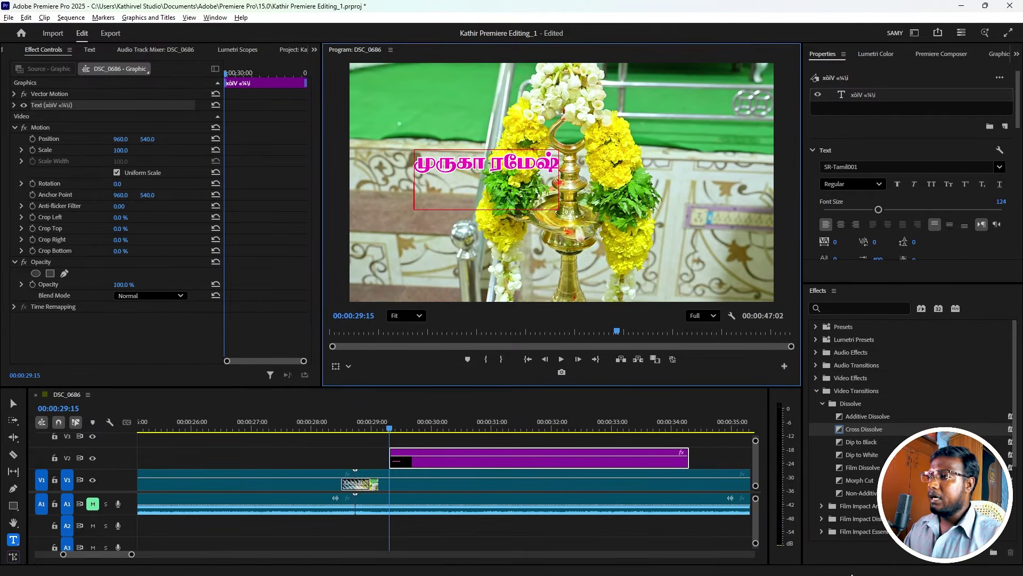
Open the Azhagi+ window, choose the Typewriter_Keyman_2025 layout for Tamil Stmzh, check its hotkey, and close the window.
{"action": "mouse_move", "coordinate": [865, 566]}
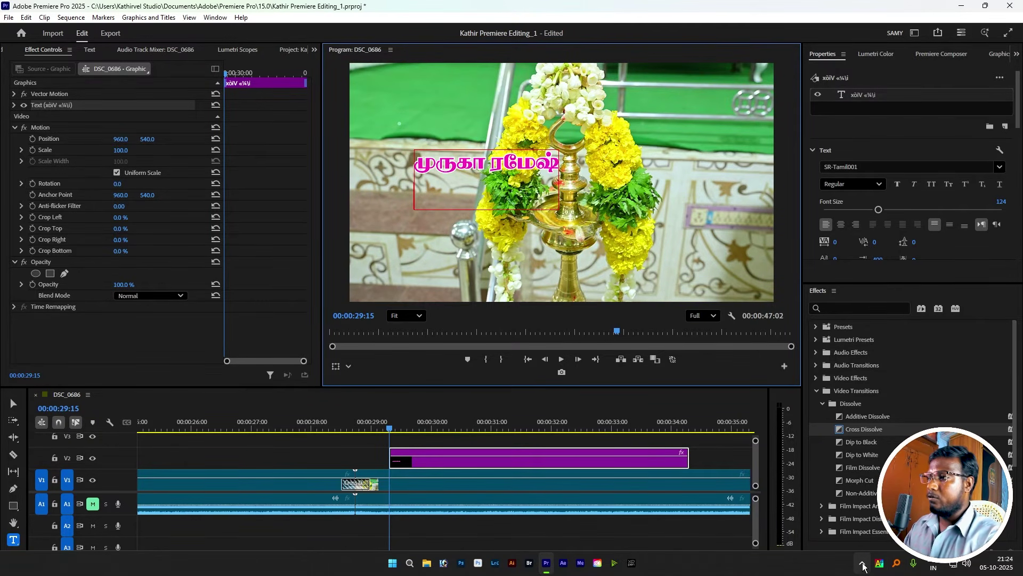
{"action": "left_click", "coordinate": [877, 568]}
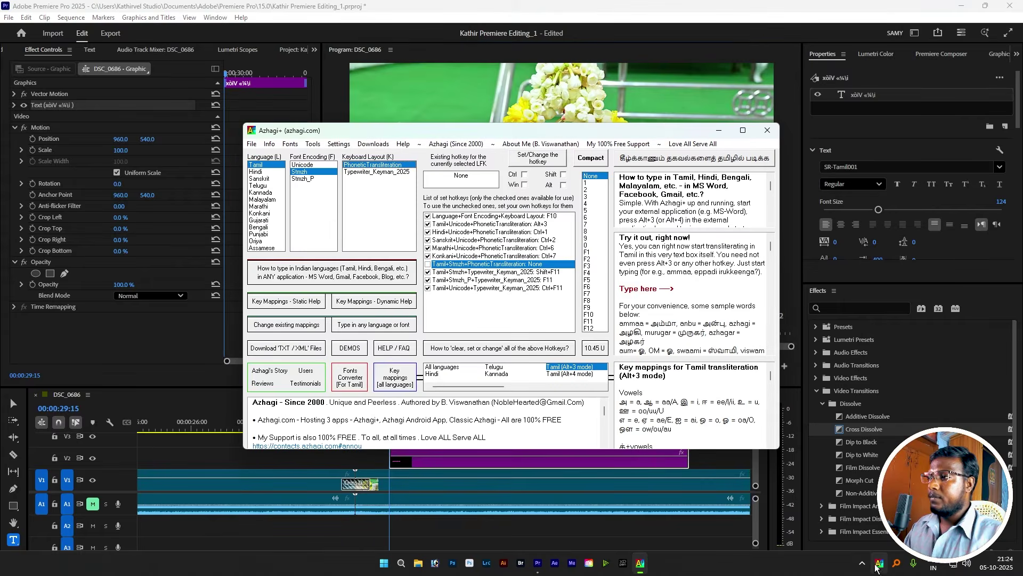
{"action": "left_click", "coordinate": [376, 172]}
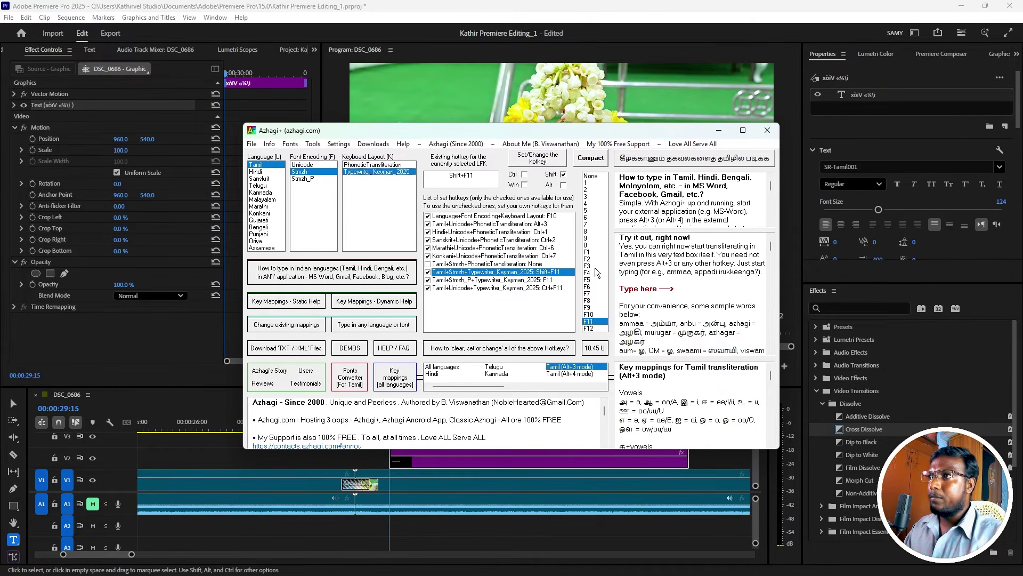
{"action": "left_click", "coordinate": [543, 167]}
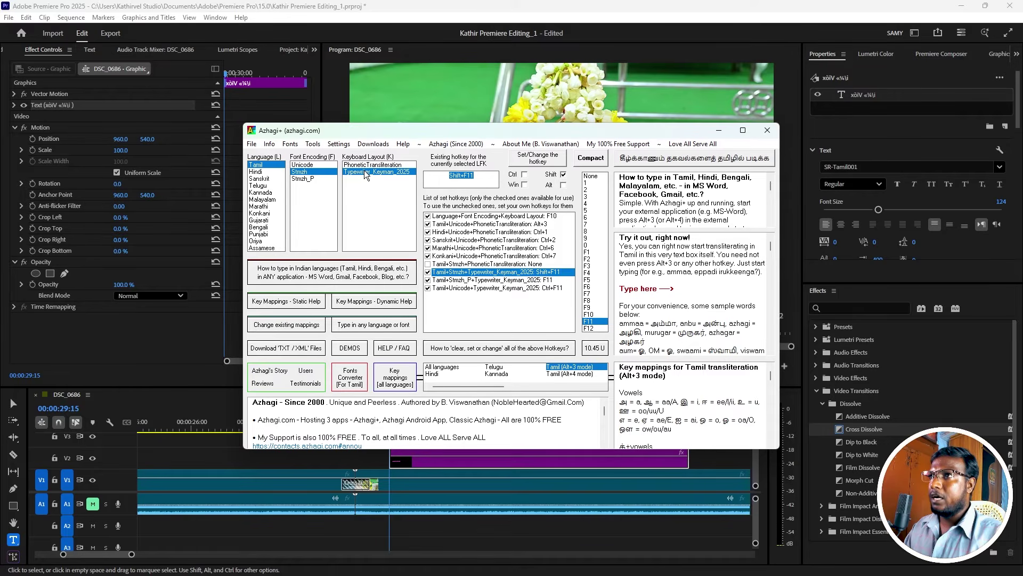
{"action": "left_click", "coordinate": [766, 131]}
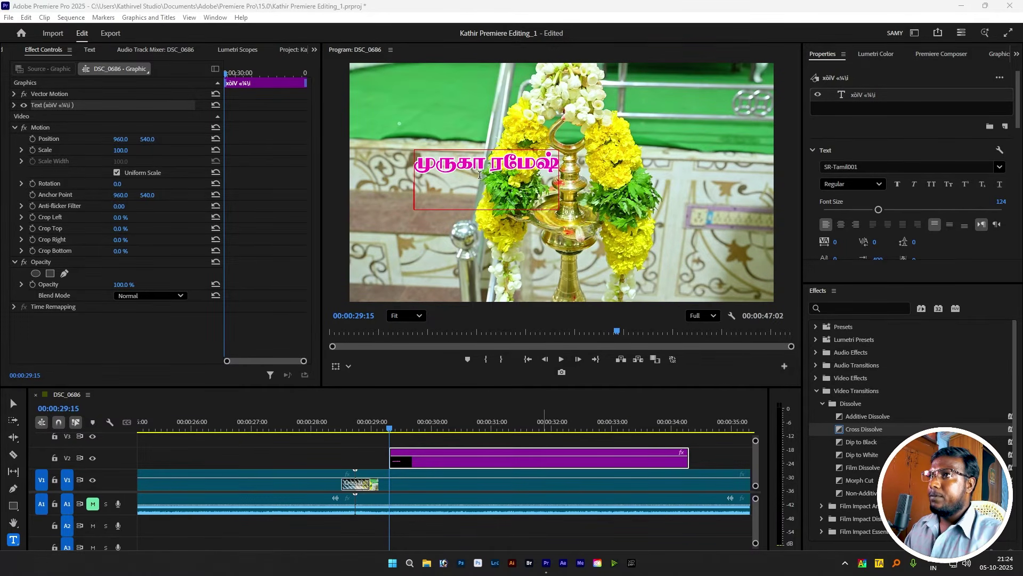
Enter "திருமண விழா" as the second line of the Tamil title in Premiere Pro.
{"action": "left_click", "coordinate": [485, 199]}
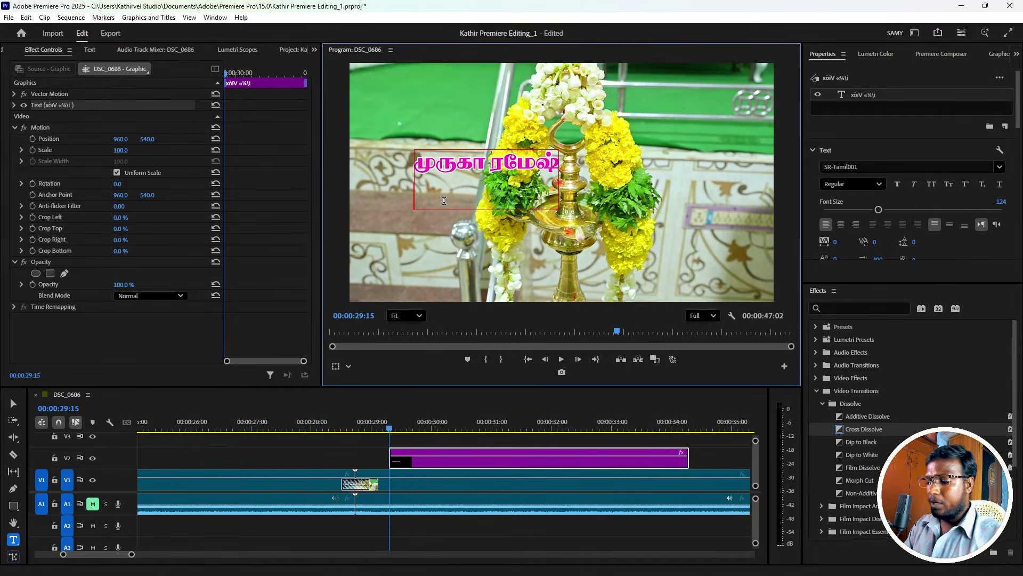
{"action": "type", "text": "]ò"}
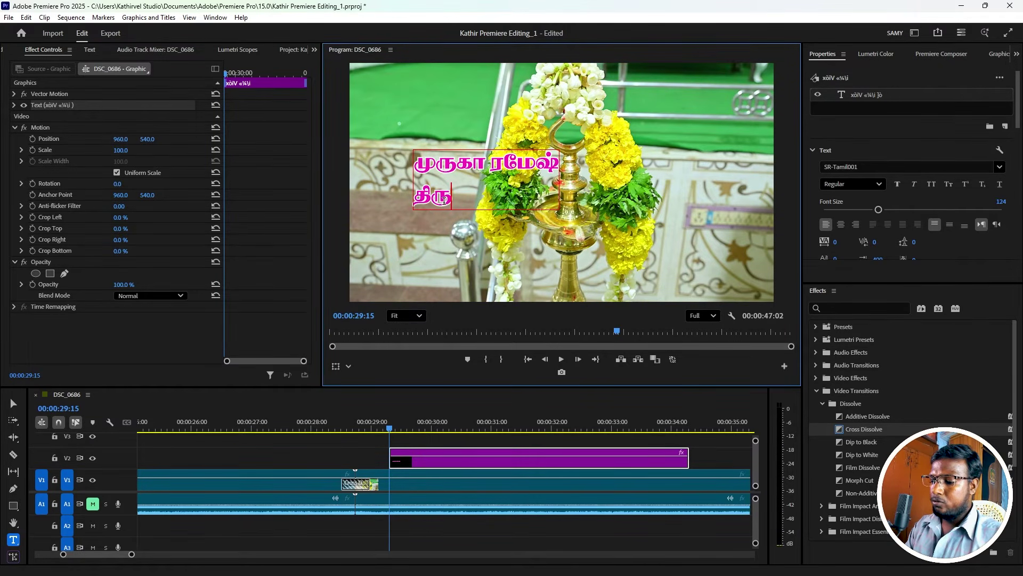
{"action": "type", "text": "\\ð k"}
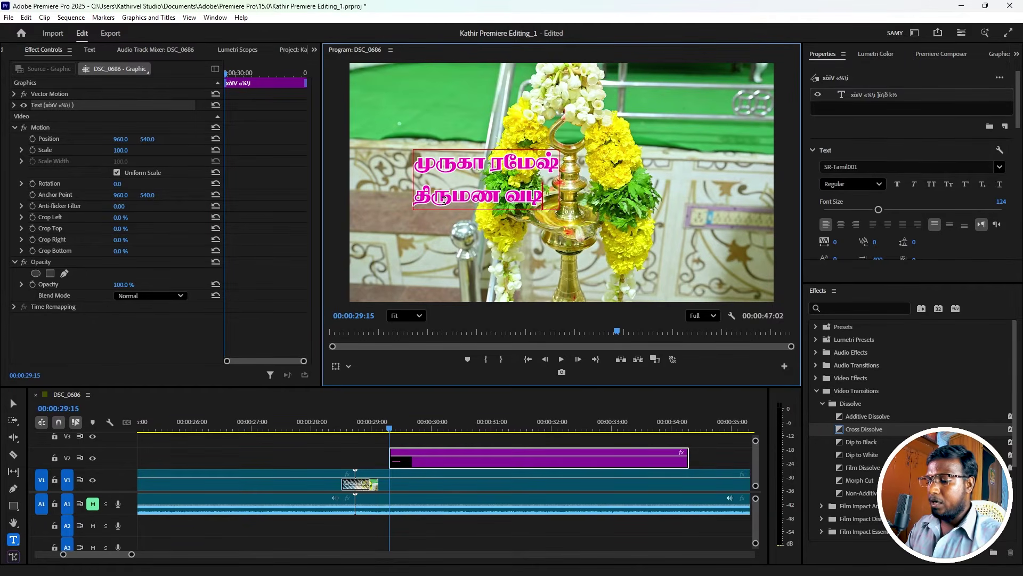
{"action": "key", "text": "BackSpace"}
{"action": "type", "text": "swV"}
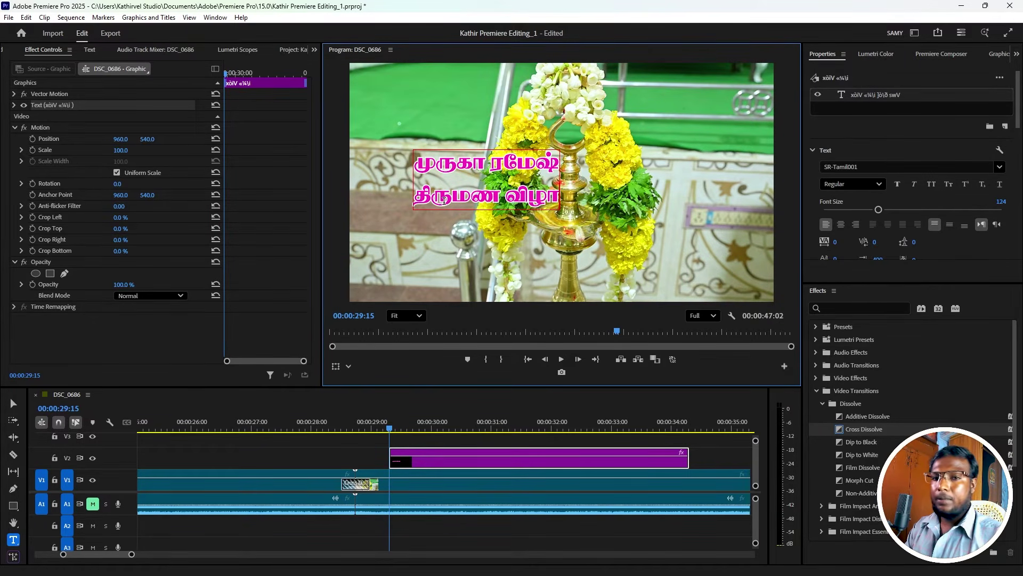
Add "கதிர் எடிட்டிங்" as the third line of the title and finish editing the text.
{"action": "key", "text": "Return"}
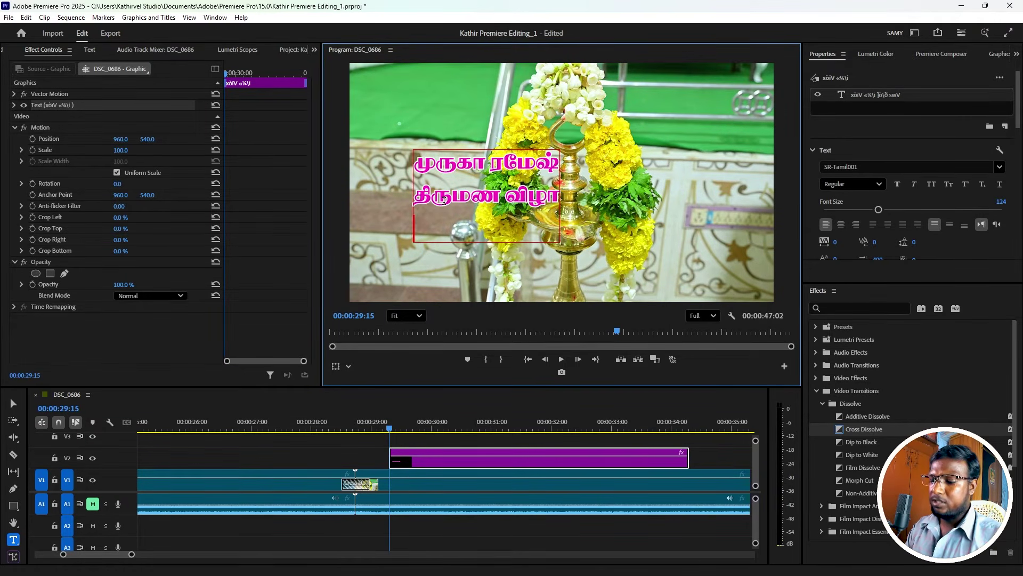
{"action": "type", "text": "i]«"}
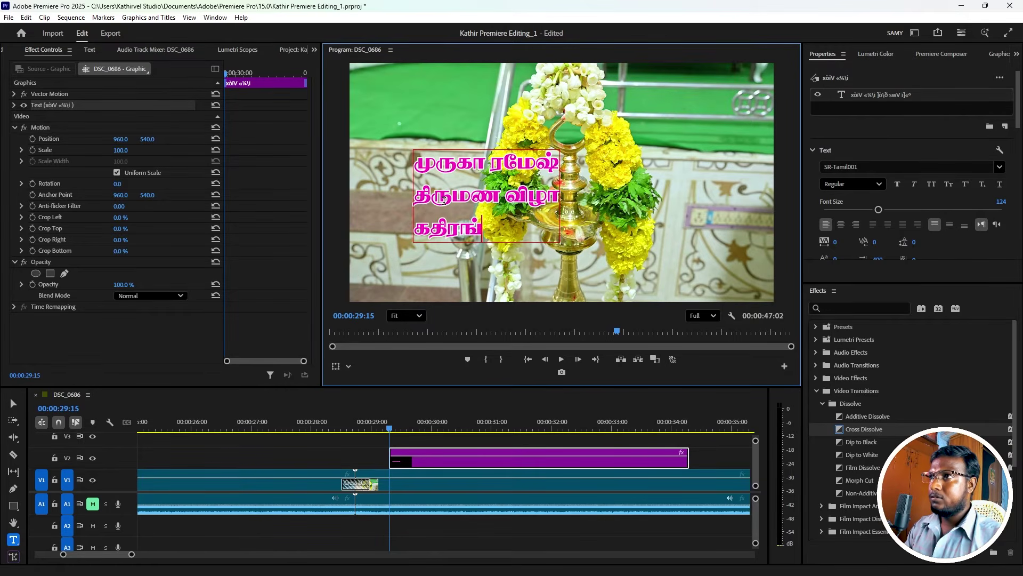
{"action": "key", "text": "BackSpace"}
{"action": "type", "text": "ï"}
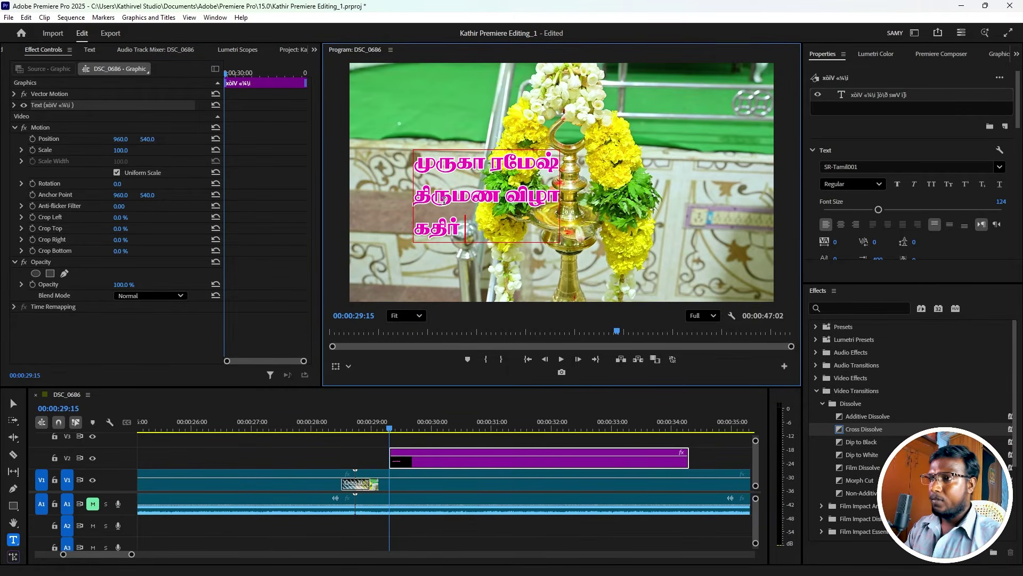
{"action": "type", "text": " ¨"}
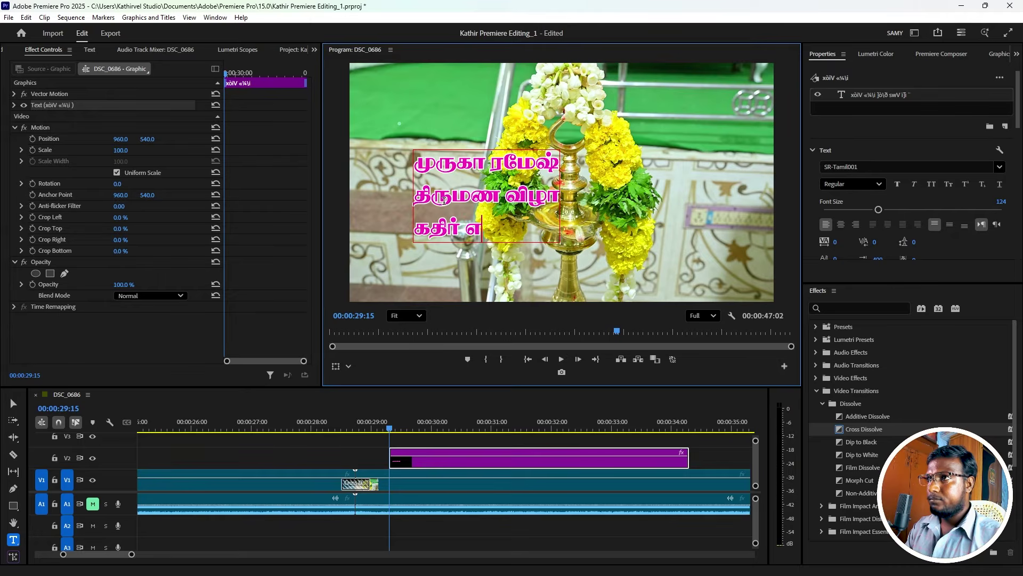
{"action": "type", "text": "¼ß"}
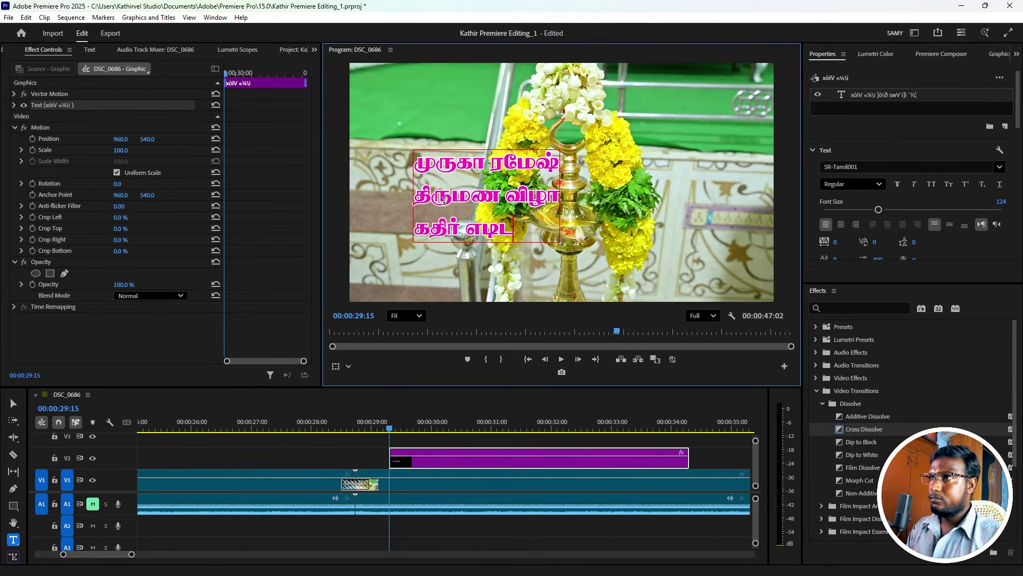
{"action": "type", "text": "¢"}
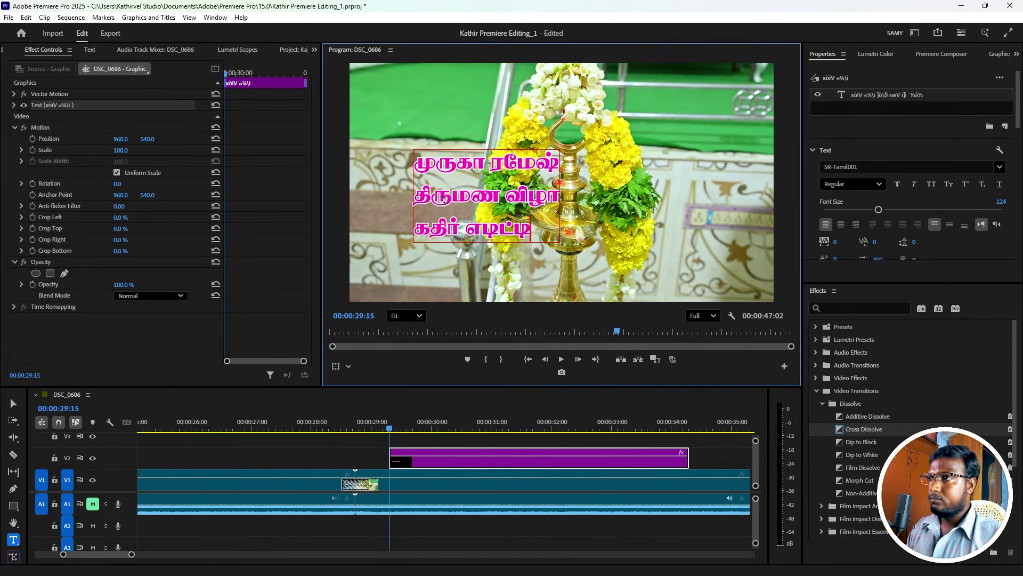
{"action": "type", "text": "ª"}
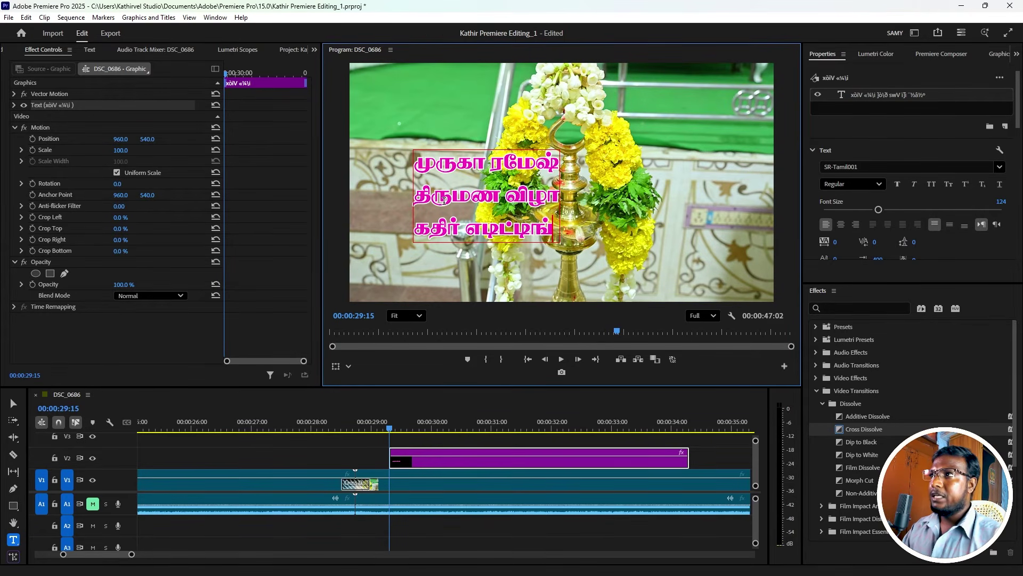
{"action": "left_click", "coordinate": [13, 403]}
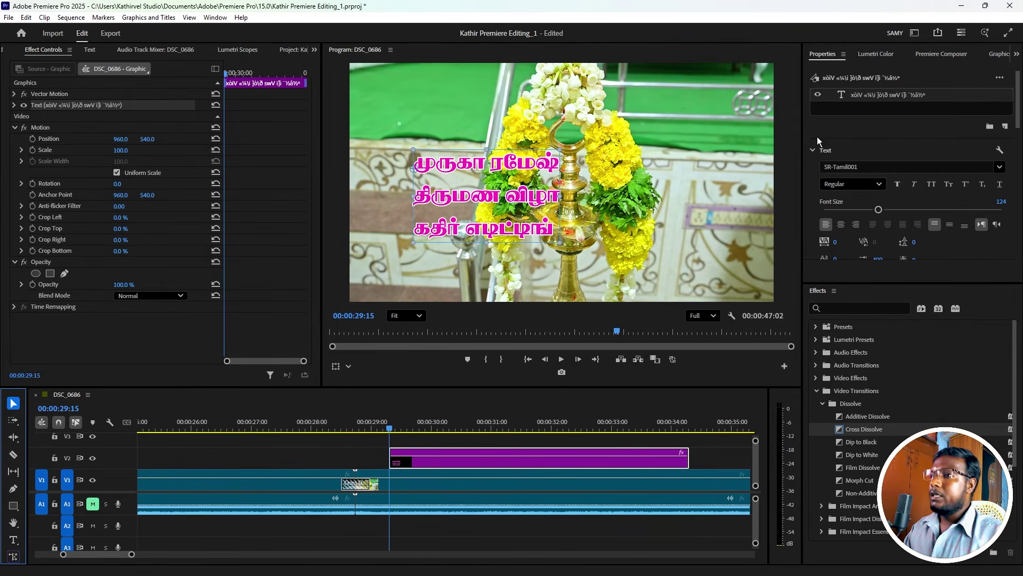
Apply a Cross Dissolve at the V1 cut at 00:00:39:21 and accept the repeated-frames warning.
{"action": "scroll", "coordinate": [454, 476], "scroll_direction": "down", "scroll_amount": 7}
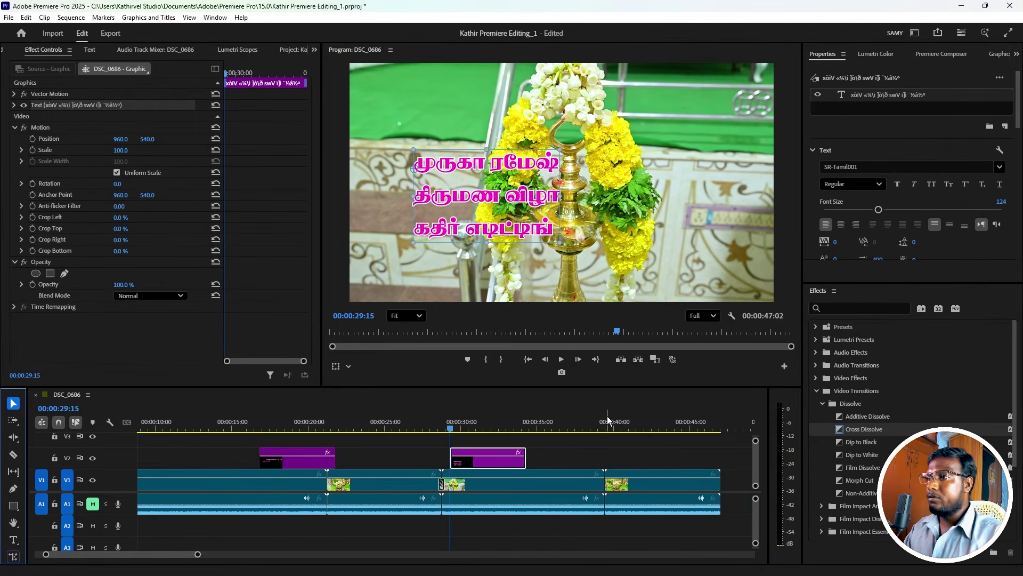
{"action": "left_click", "coordinate": [607, 421]}
{"action": "scroll", "coordinate": [641, 498], "scroll_direction": "up", "scroll_amount": 5}
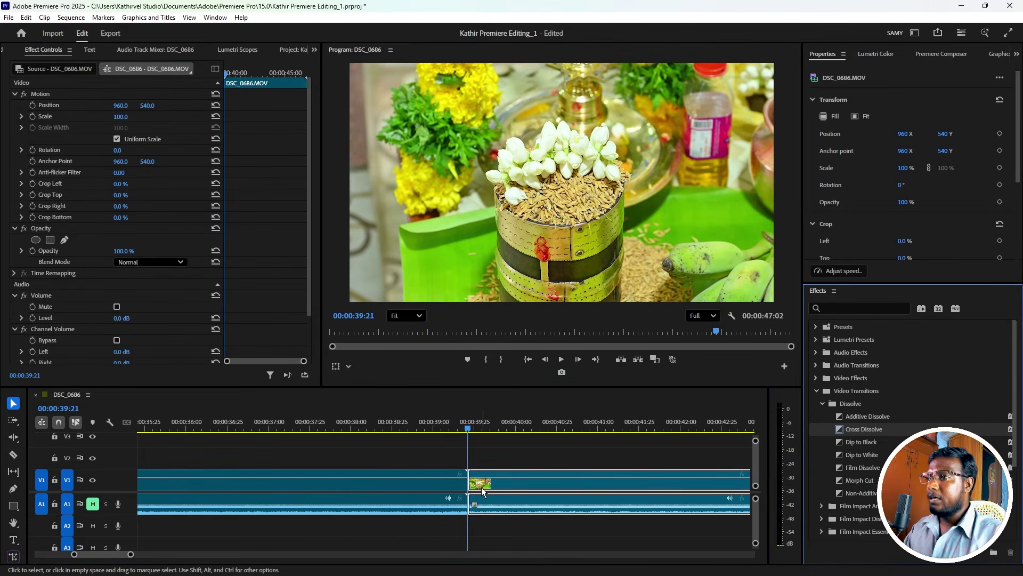
{"action": "left_click_drag", "start_coordinate": [863, 429], "coordinate": [465, 479]}
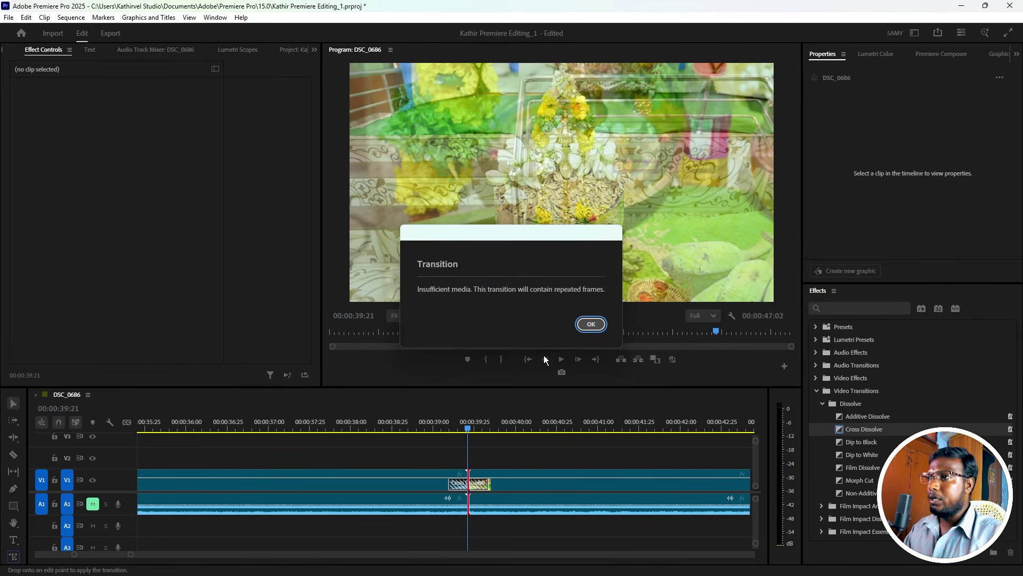
{"action": "left_click", "coordinate": [586, 325]}
Move the playhead to 00:00:39:08 and set the new Cross Dissolve's alignment to Start at Cut.
{"action": "left_click", "coordinate": [434, 422]}
{"action": "left_click", "coordinate": [450, 478]}
{"action": "mouse_move", "coordinate": [449, 424]}
{"action": "left_mouse_down"}
{"action": "mouse_move", "coordinate": [491, 429]}
{"action": "mouse_move", "coordinate": [447, 436]}
{"action": "left_mouse_up"}
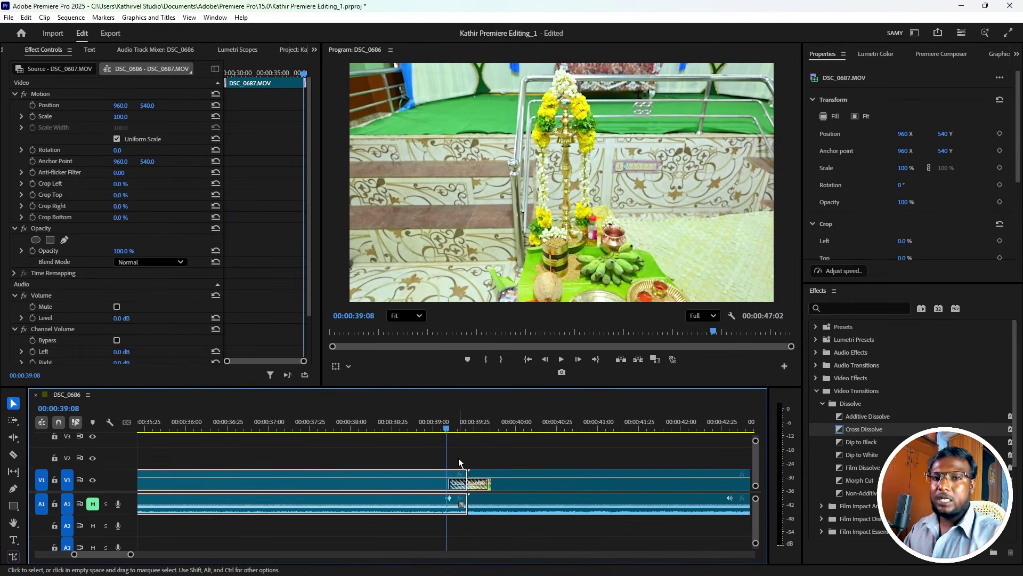
{"action": "left_click", "coordinate": [481, 484]}
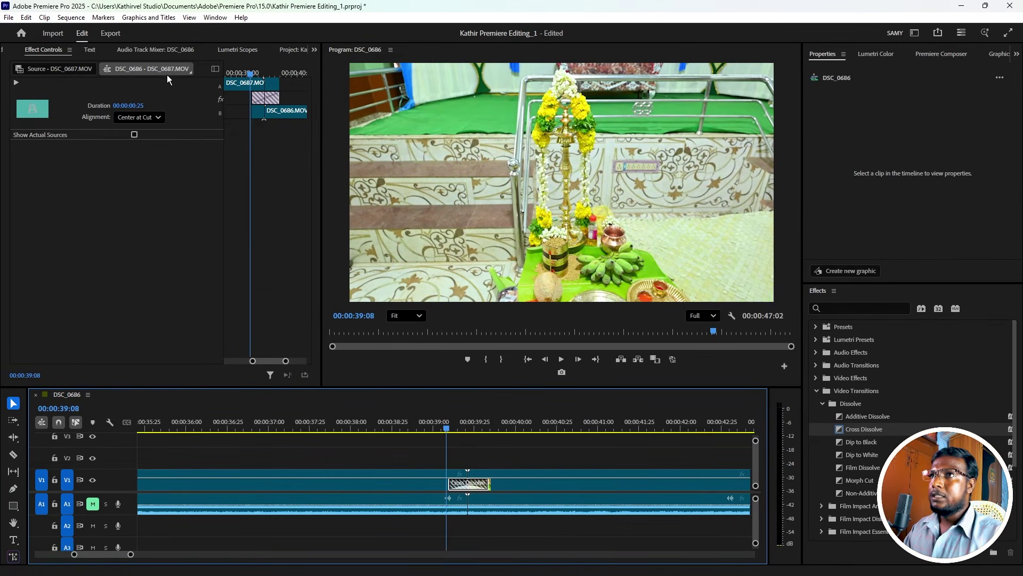
{"action": "left_click", "coordinate": [135, 117]}
{"action": "left_click", "coordinate": [142, 146]}
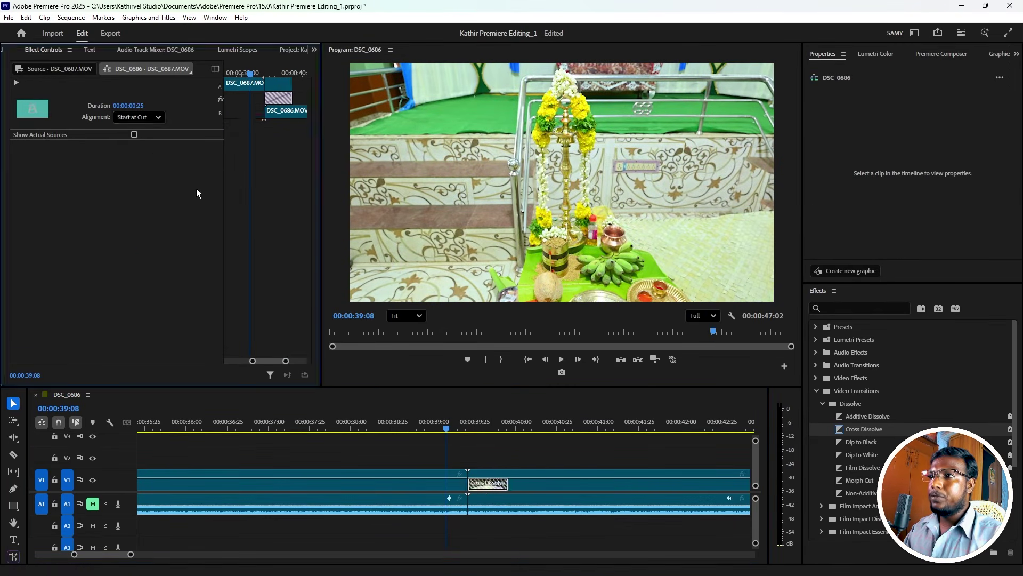
Scrub to the realigned Cross Dissolve and place the playhead at 00:00:39:16, just before the cut.
{"action": "left_click_drag", "start_coordinate": [448, 424], "coordinate": [470, 444]}
{"action": "key", "text": "equal"}
{"action": "key", "text": "equal"}
{"action": "key", "text": "equal"}
{"action": "left_click", "coordinate": [423, 422]}
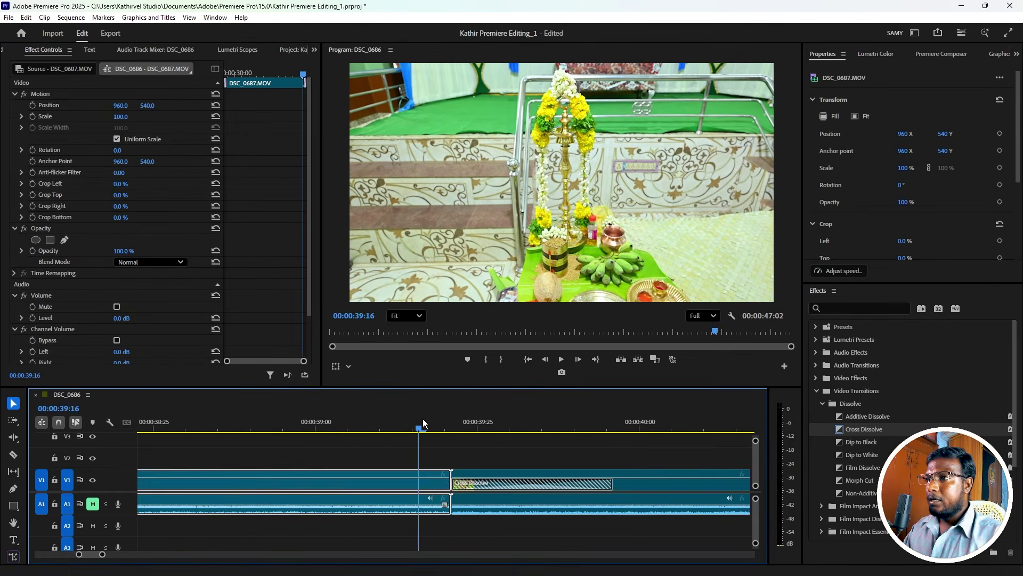
Move the playhead to the V1 cut at 00:00:39:21 and set the Cross Dissolve's alignment to Center at Cut.
{"action": "left_click_drag", "start_coordinate": [421, 413], "coordinate": [440, 444]}
{"action": "key", "text": "Down"}
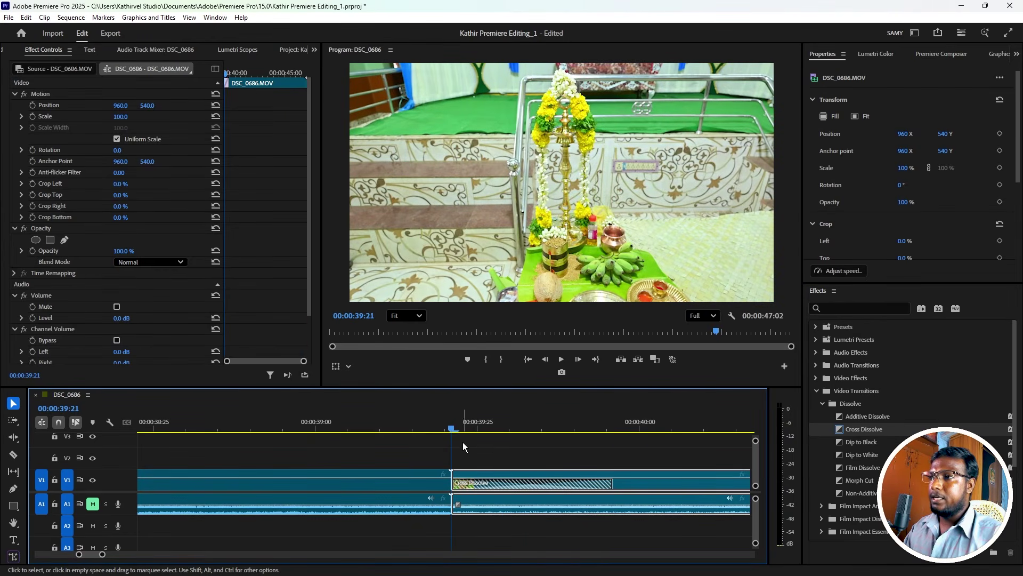
{"action": "left_click", "coordinate": [542, 541]}
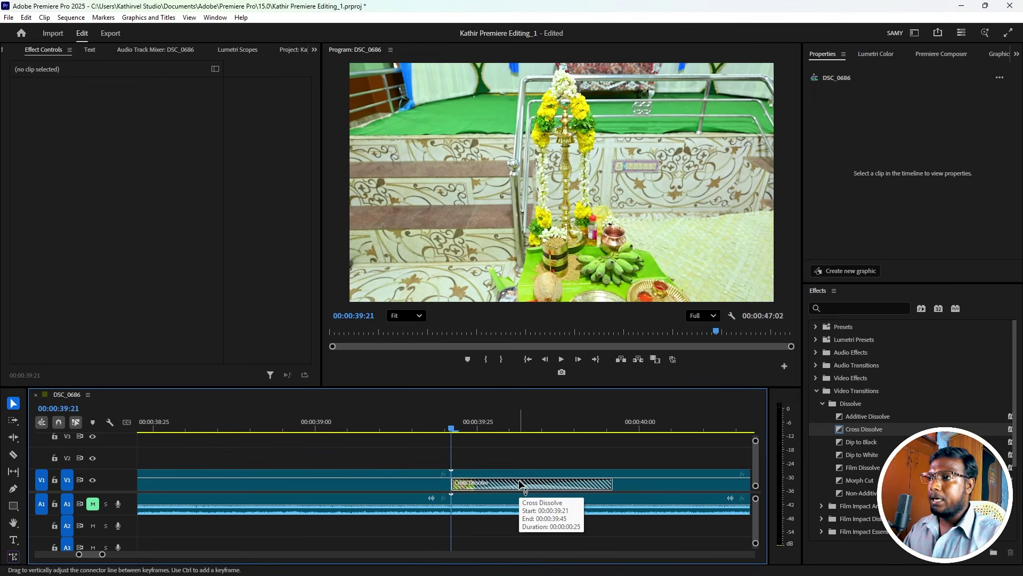
{"action": "left_click", "coordinate": [522, 486]}
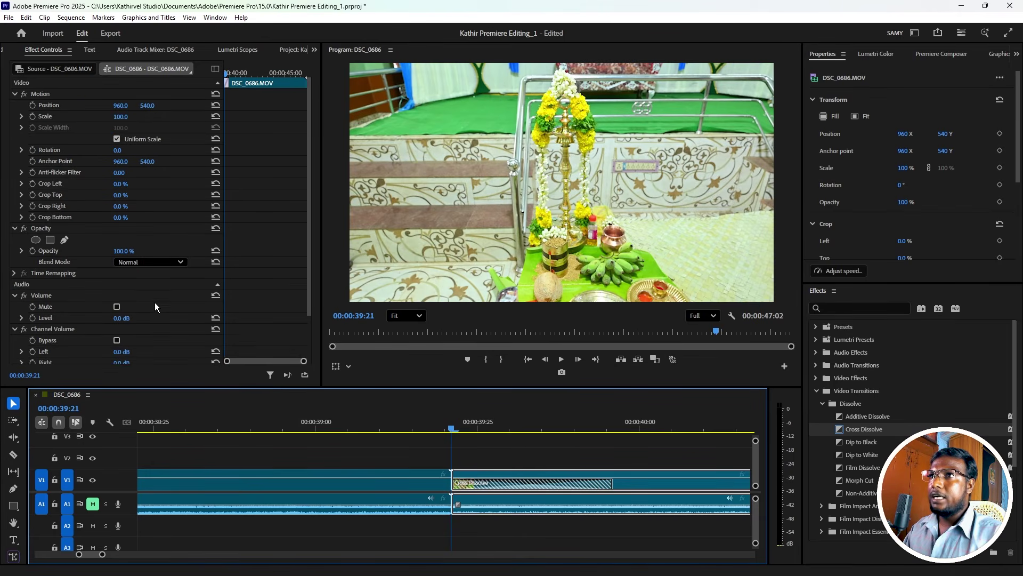
{"action": "left_click", "coordinate": [504, 486]}
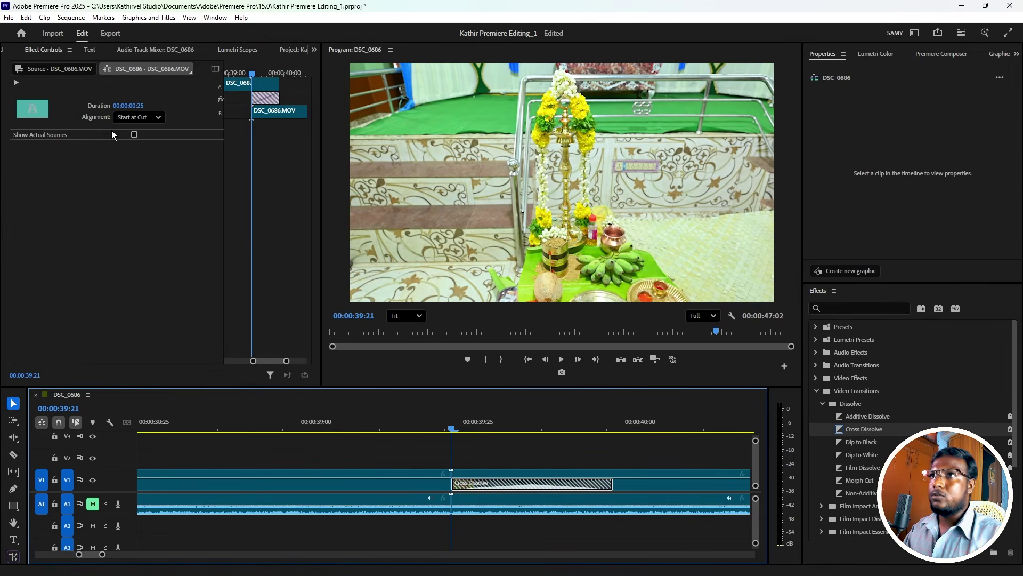
{"action": "left_click", "coordinate": [140, 117]}
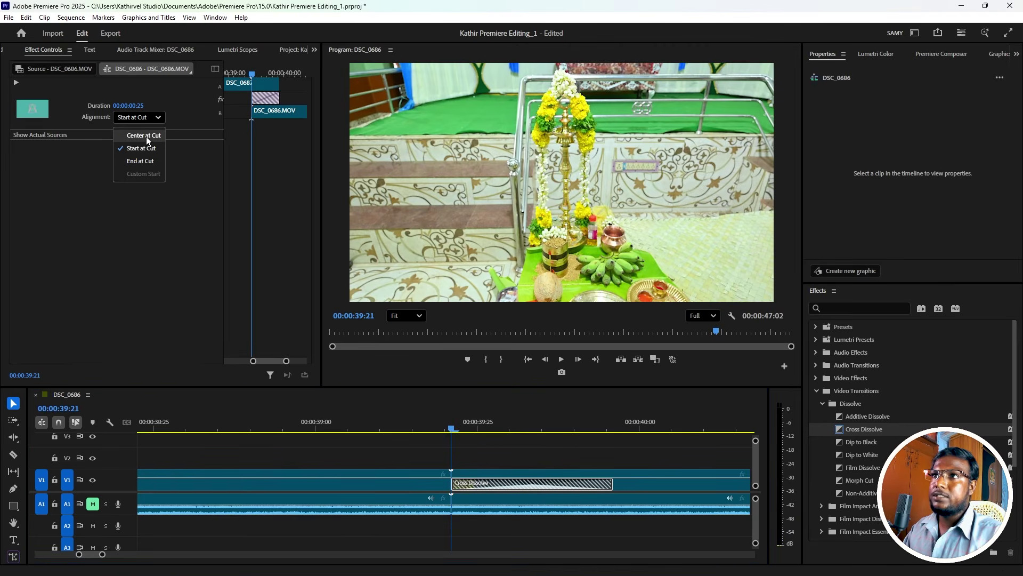
{"action": "left_click", "coordinate": [146, 136]}
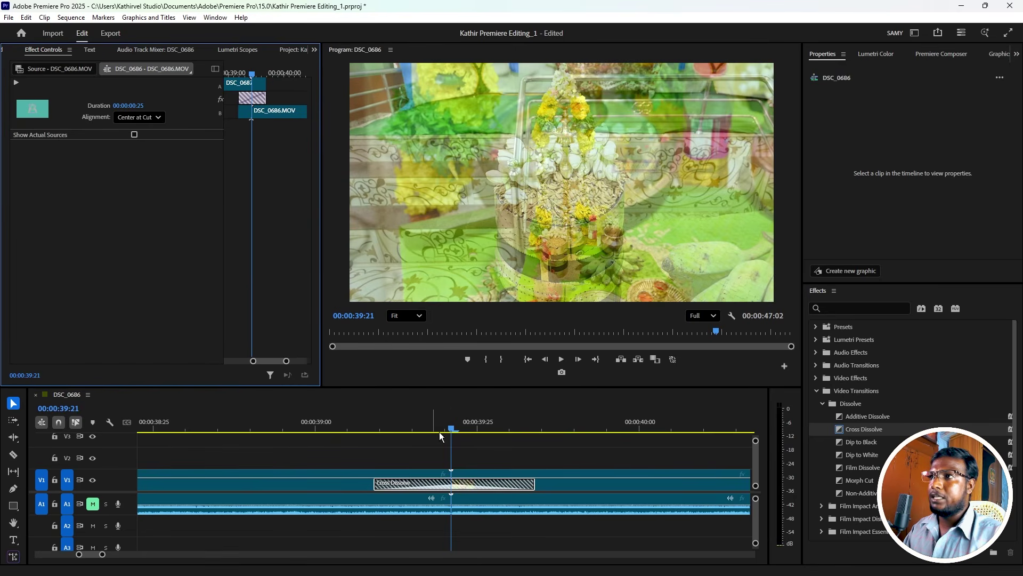
Switch off Azhagi+ Tamil typing and split the clip after the Cross Dissolve at 00:00:40:34.
{"action": "left_click_drag", "start_coordinate": [449, 429], "coordinate": [523, 428]}
{"action": "key", "text": "minus"}
{"action": "left_click", "coordinate": [613, 427]}
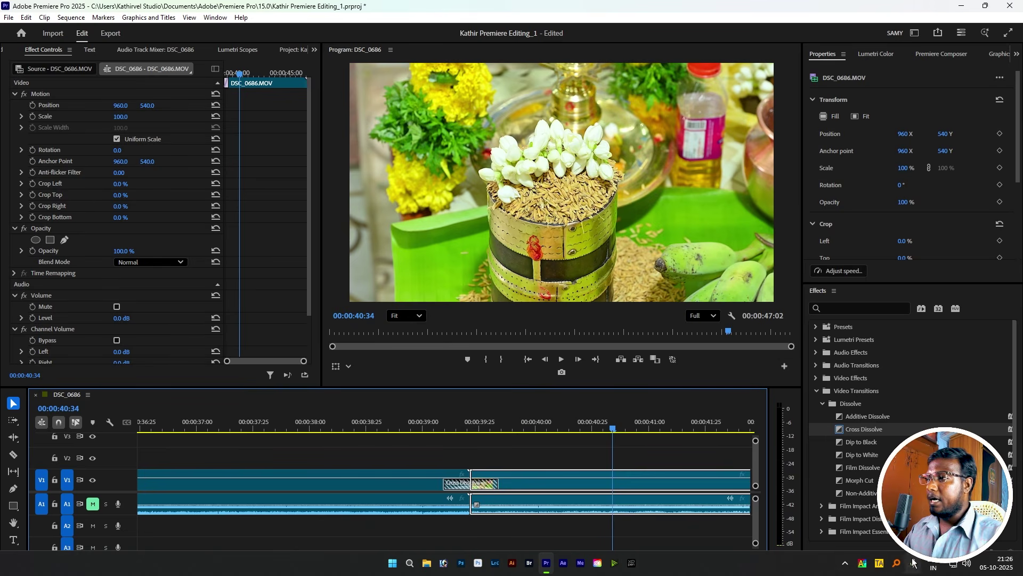
{"action": "key", "text": "F10"}
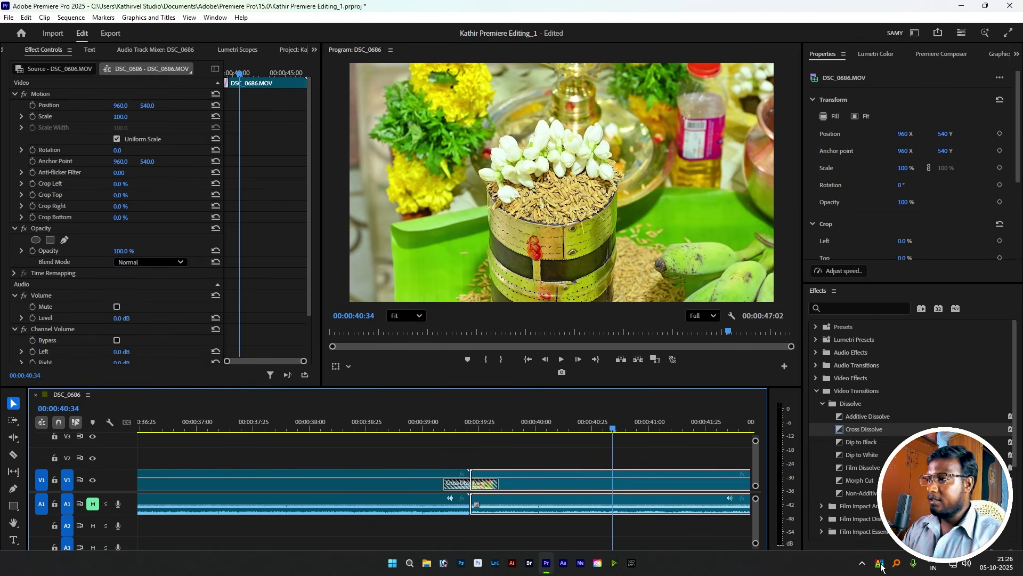
{"action": "key", "text": "ctrl+k"}
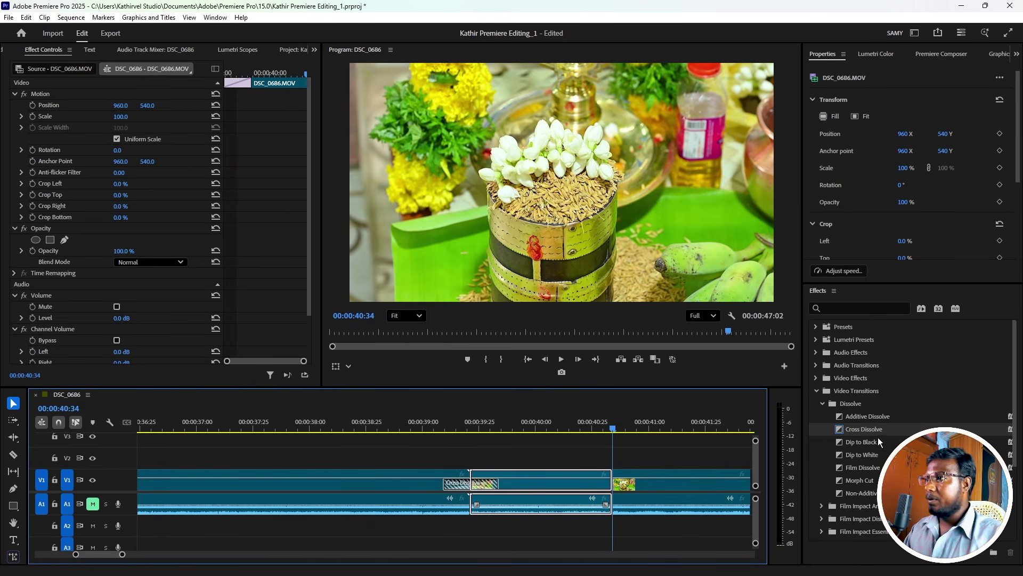
Apply Dip to Black at the V1 cut at 00:00:40:34, scrub across it to 00:00:41:00, and save the project.
{"action": "left_click_drag", "start_coordinate": [858, 440], "coordinate": [616, 481]}
{"action": "left_click_drag", "start_coordinate": [581, 425], "coordinate": [652, 437]}
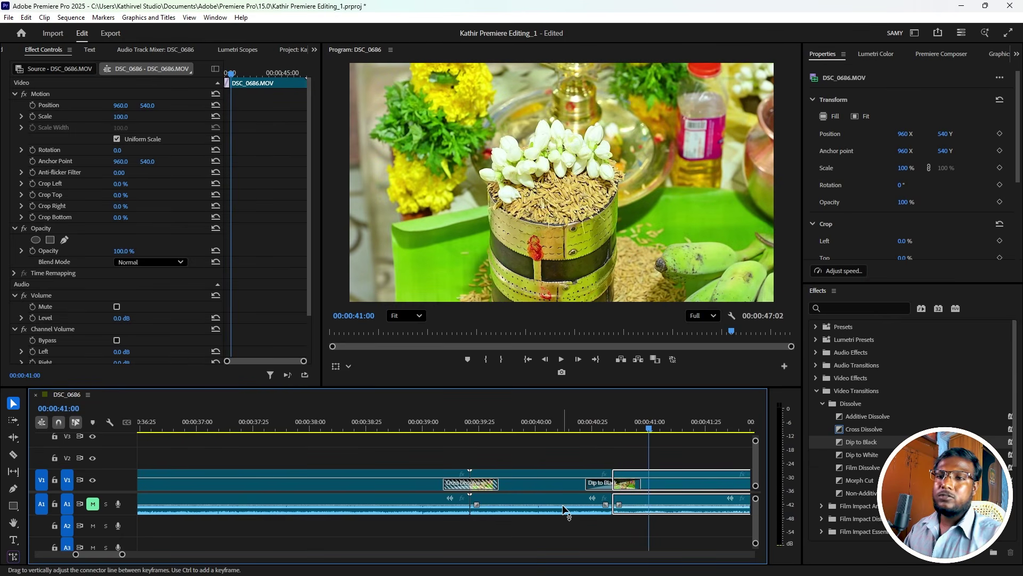
{"action": "key", "text": "ctrl+s"}
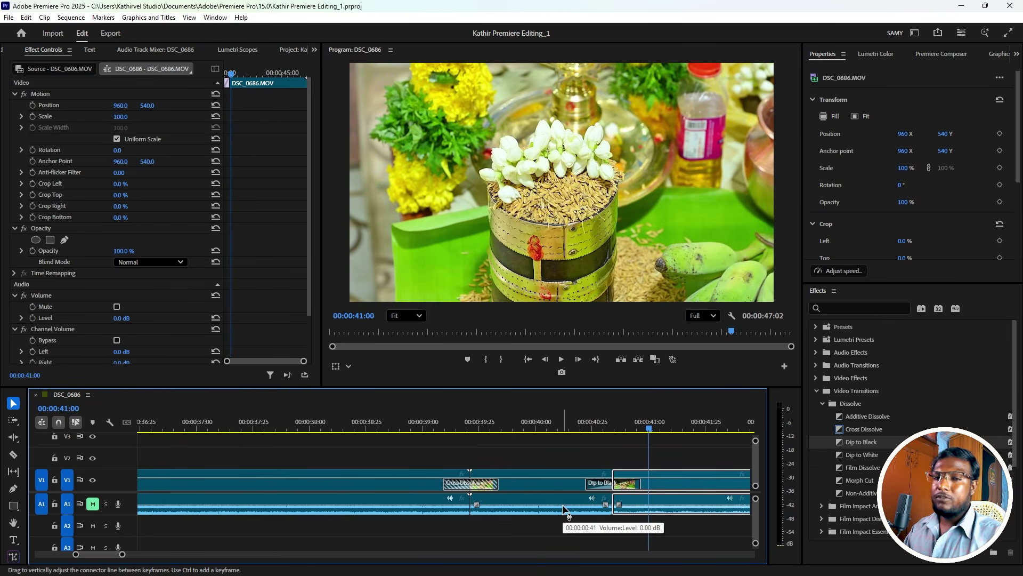
Minimize the Premiere Pro window to show the desktop.
{"action": "left_click", "coordinate": [962, 6]}
{"action": "right_click", "coordinate": [407, 258]}
{"action": "left_click", "coordinate": [455, 331]}
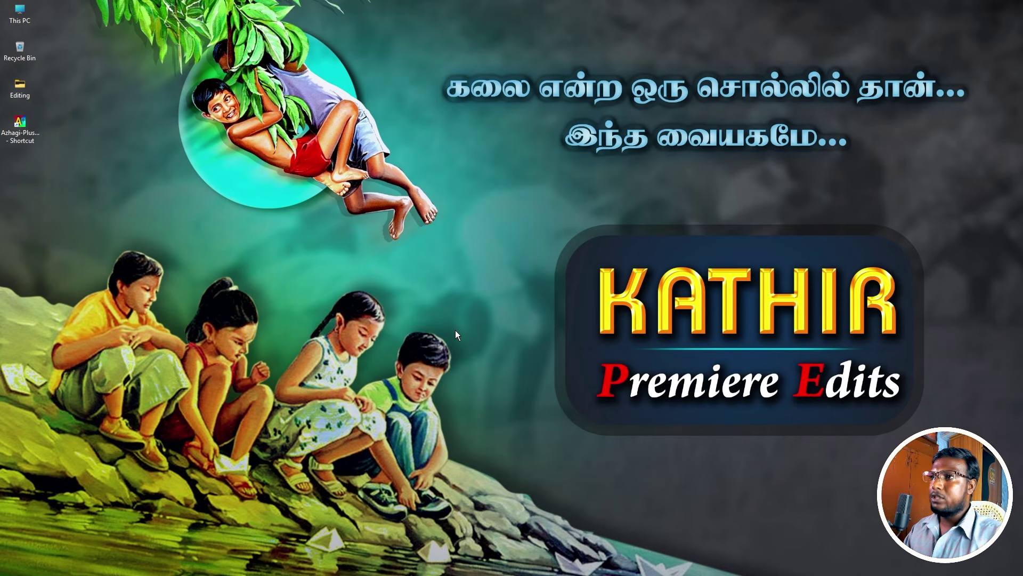